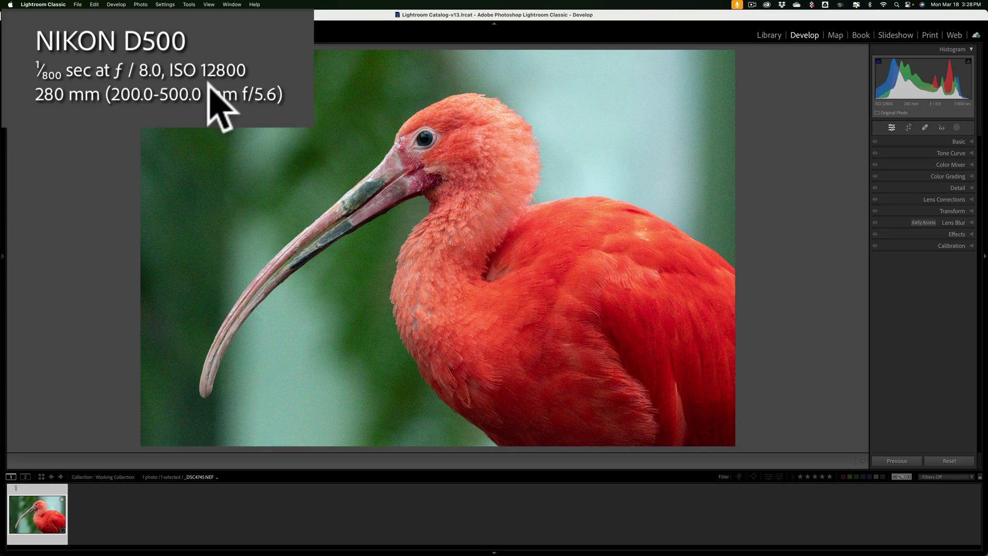
Zoom in on the ibis's head to inspect the noise, then return to the full photo
{"action": "left_click", "coordinate": [368, 144]}
{"action": "left_click", "coordinate": [368, 144]}
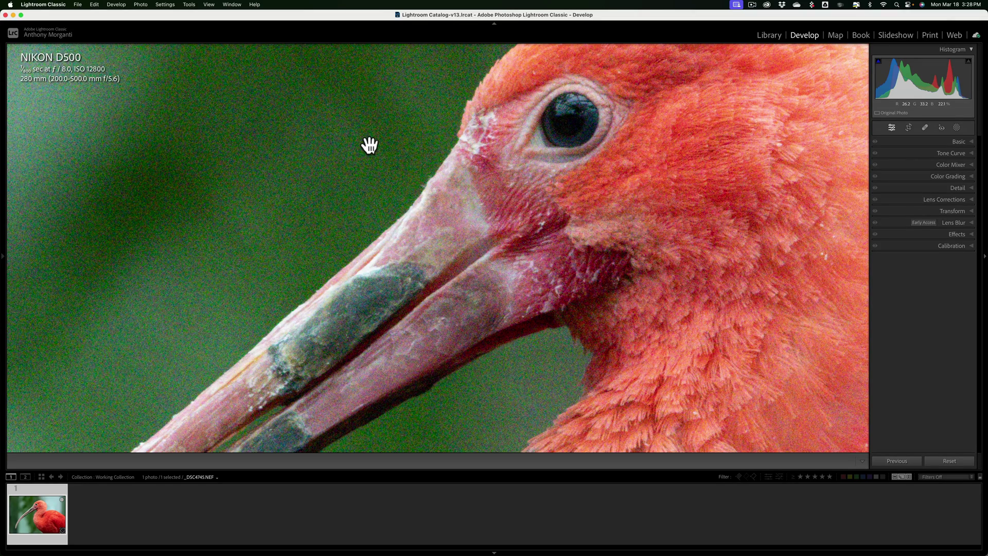
{"action": "left_click", "coordinate": [368, 146]}
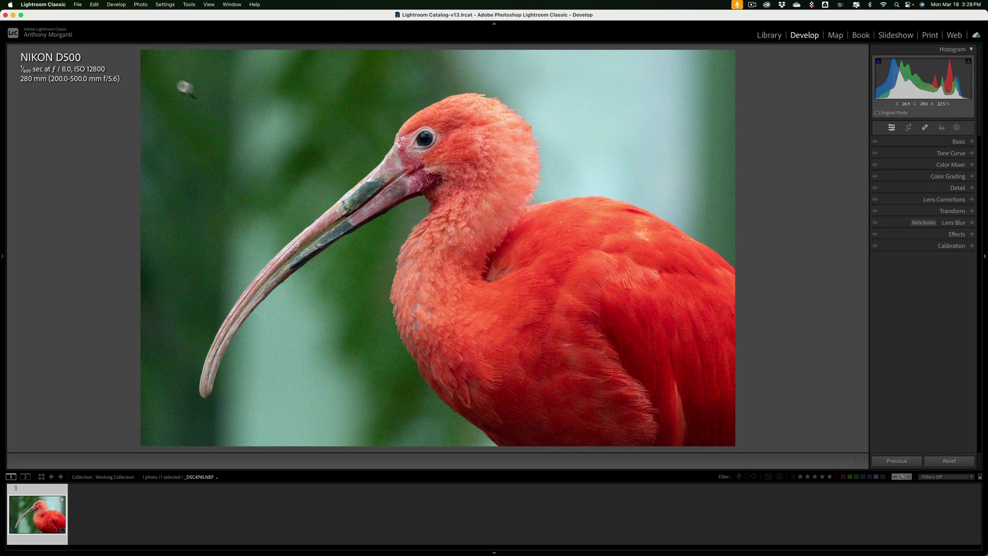
Send an unadjusted copy of the photo to ON1 NoNoise AI 2023 as a DNG file
{"action": "left_click", "coordinate": [78, 4]}
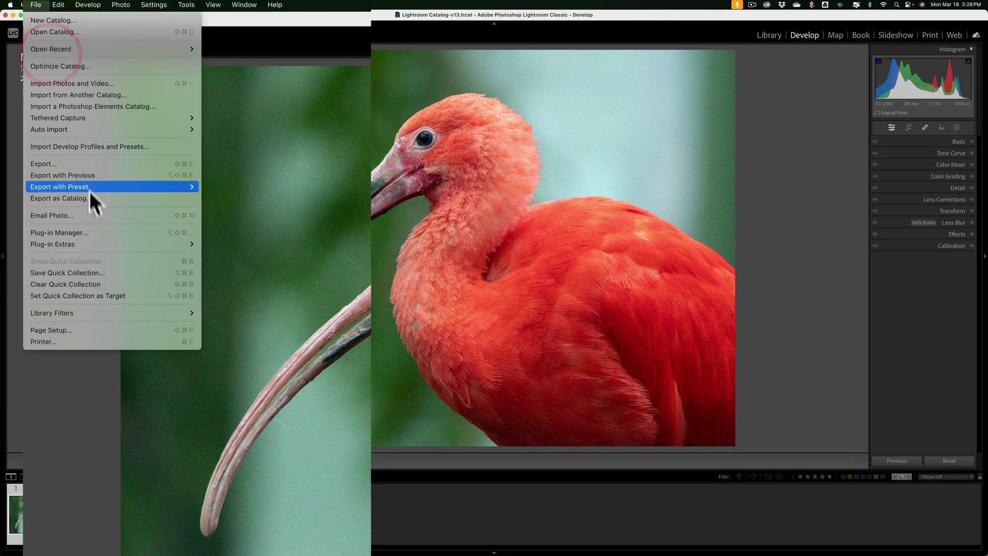
{"action": "mouse_move", "coordinate": [150, 244]}
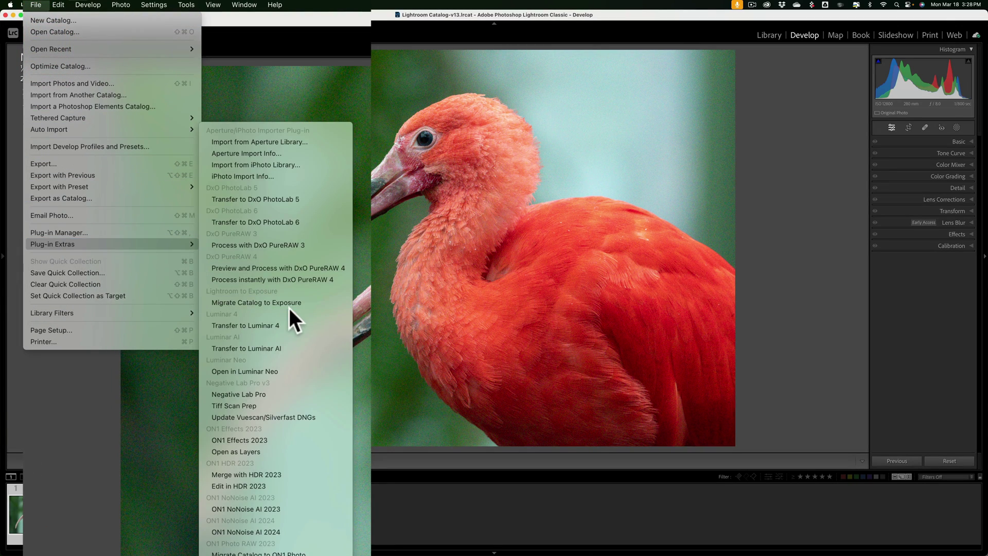
{"action": "left_click", "coordinate": [299, 508]}
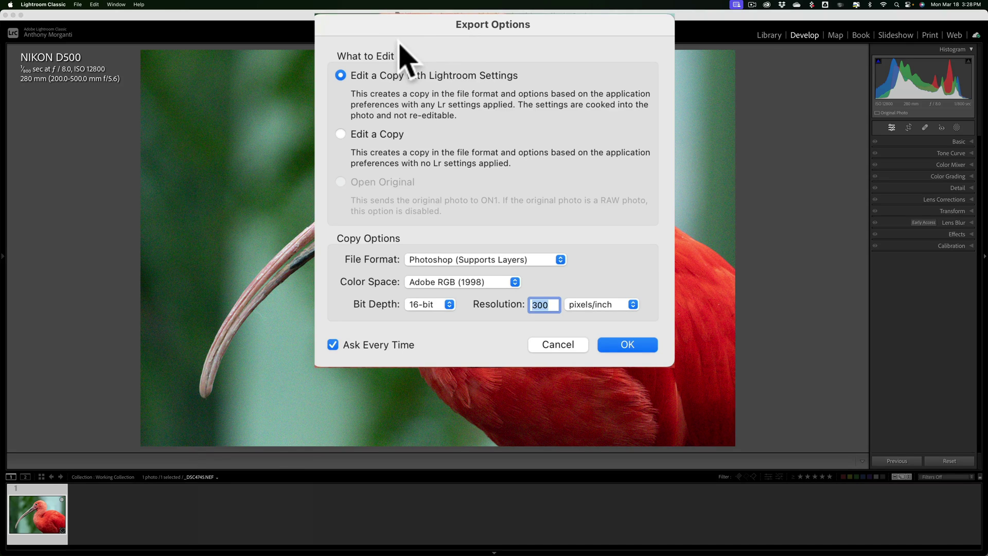
{"action": "left_click", "coordinate": [341, 135]}
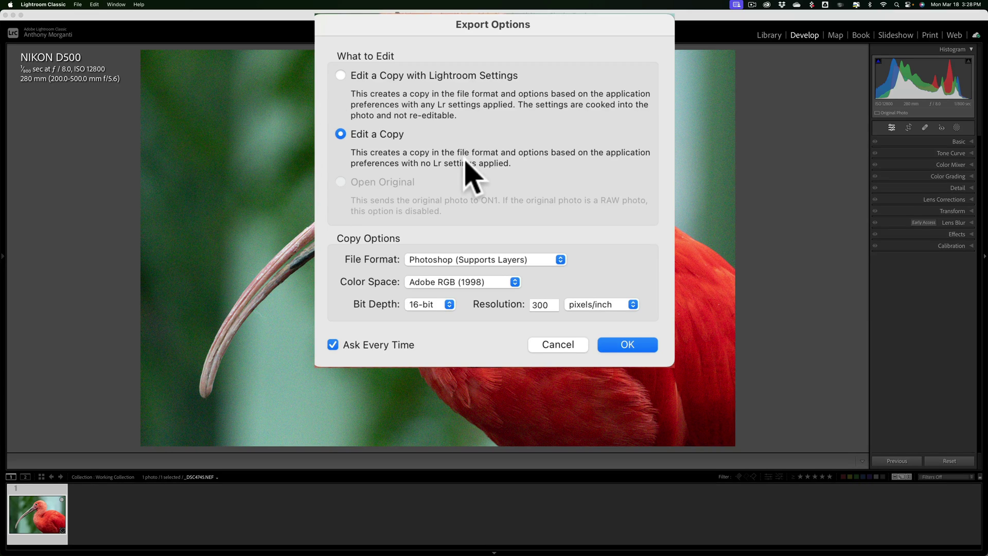
{"action": "left_click", "coordinate": [446, 260]}
{"action": "left_click", "coordinate": [447, 276]}
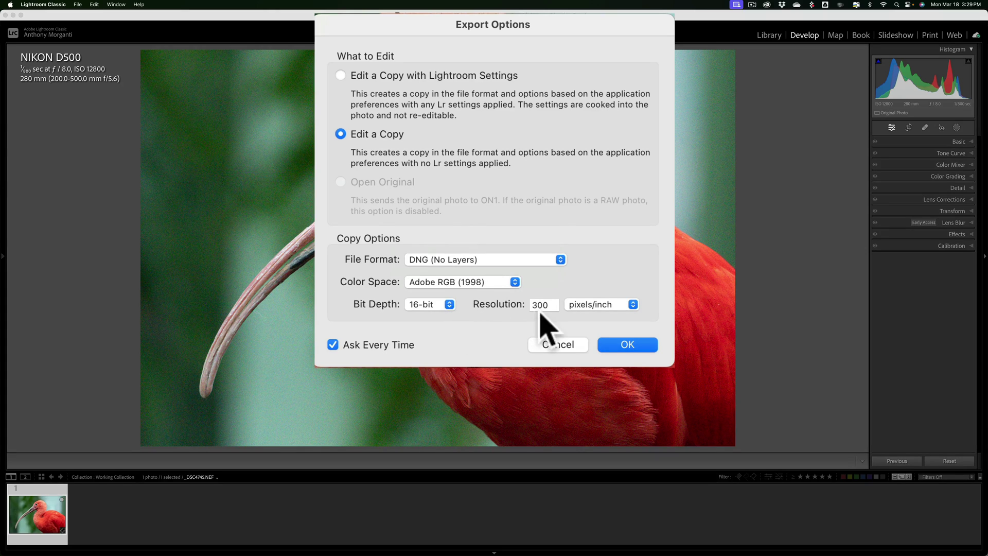
{"action": "left_click", "coordinate": [603, 343]}
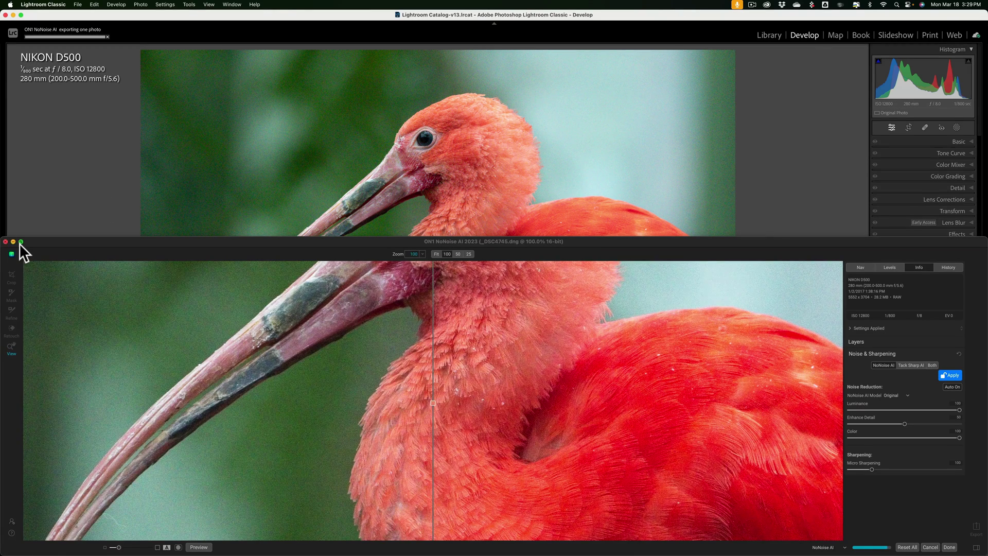
Make the NoNoise window full screen and position the before/after split across the ibis's head
{"action": "left_click", "coordinate": [21, 241]}
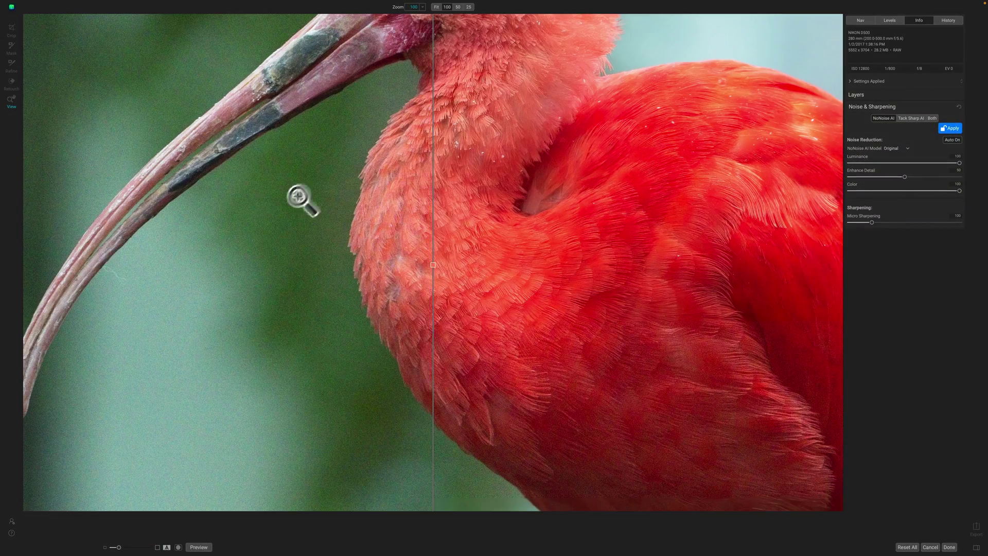
{"action": "scroll", "coordinate": [368, 145], "scroll_direction": "up", "scroll_amount": 5}
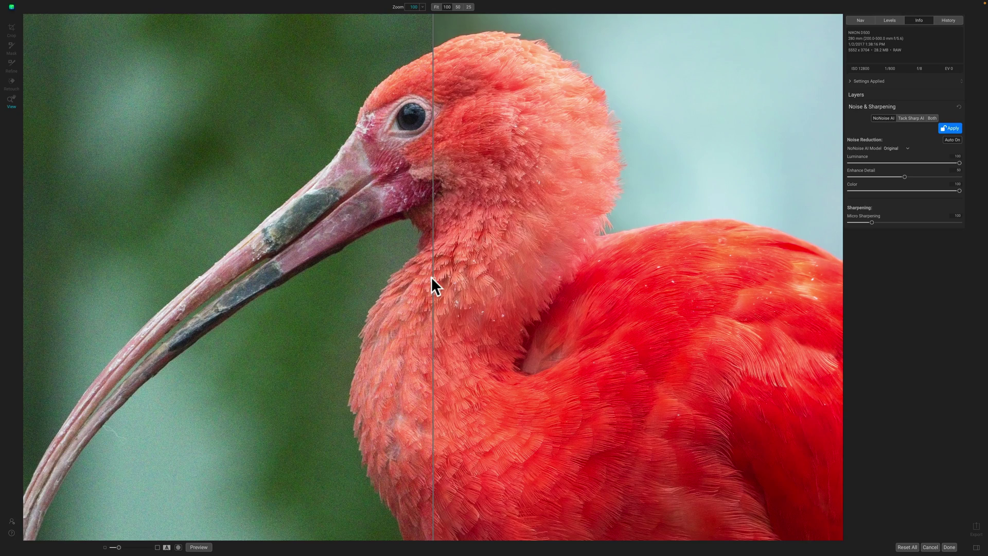
{"action": "left_click_drag", "start_coordinate": [431, 277], "coordinate": [482, 286]}
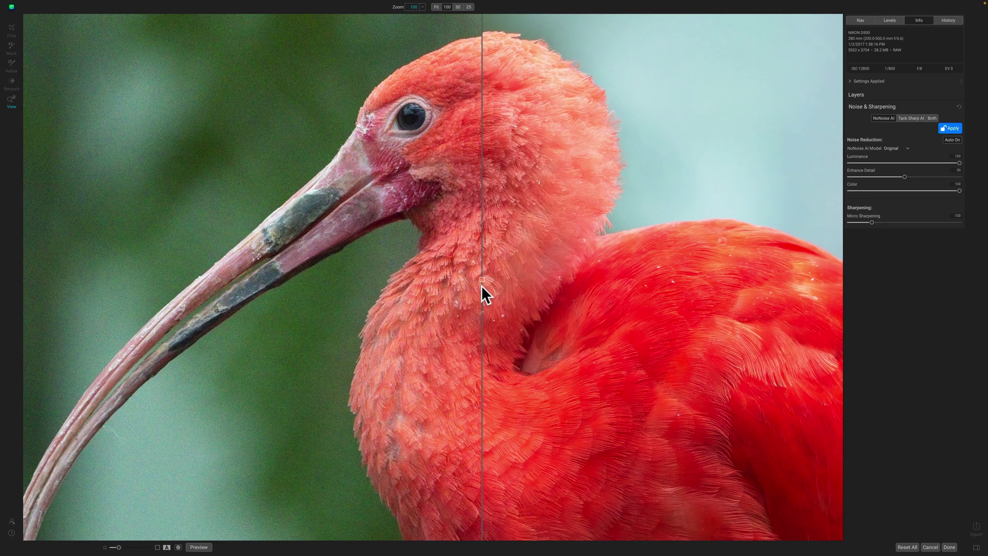
{"action": "left_click_drag", "start_coordinate": [482, 286], "coordinate": [457, 260]}
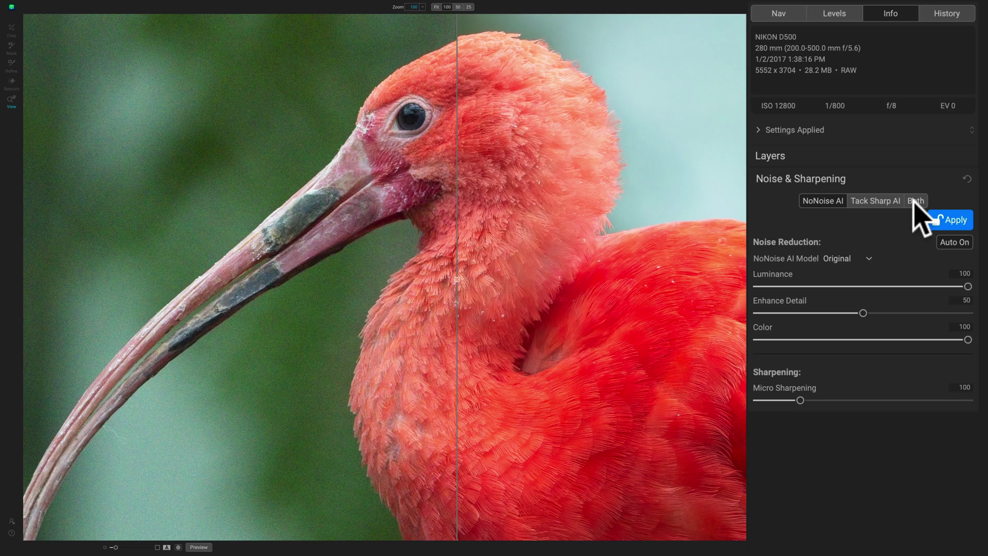
Switch Noise & Sharpening to Both, adding Tack Sharp AI Deblur 100, and sweep the split across the bird
{"action": "left_click", "coordinate": [914, 201]}
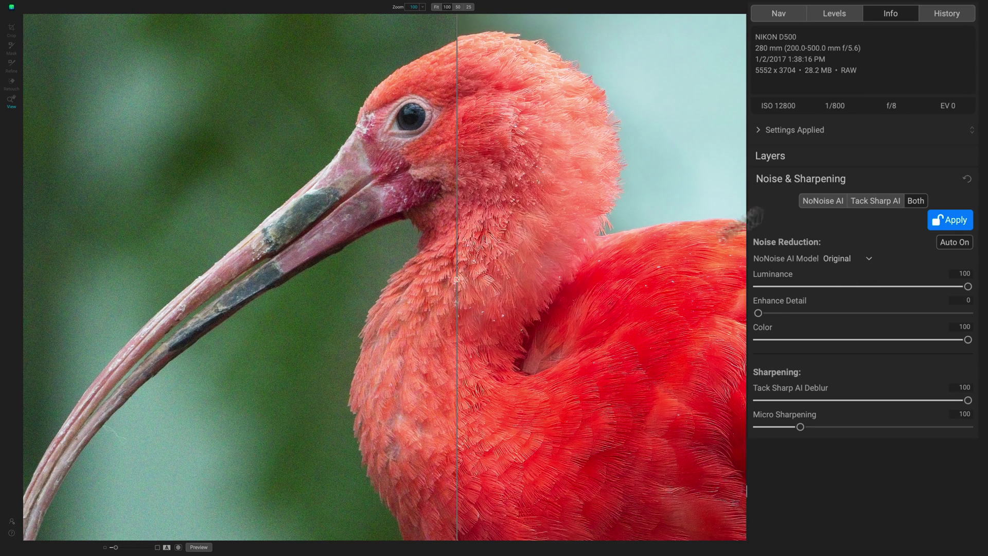
{"action": "left_click_drag", "start_coordinate": [456, 279], "coordinate": [23, 240]}
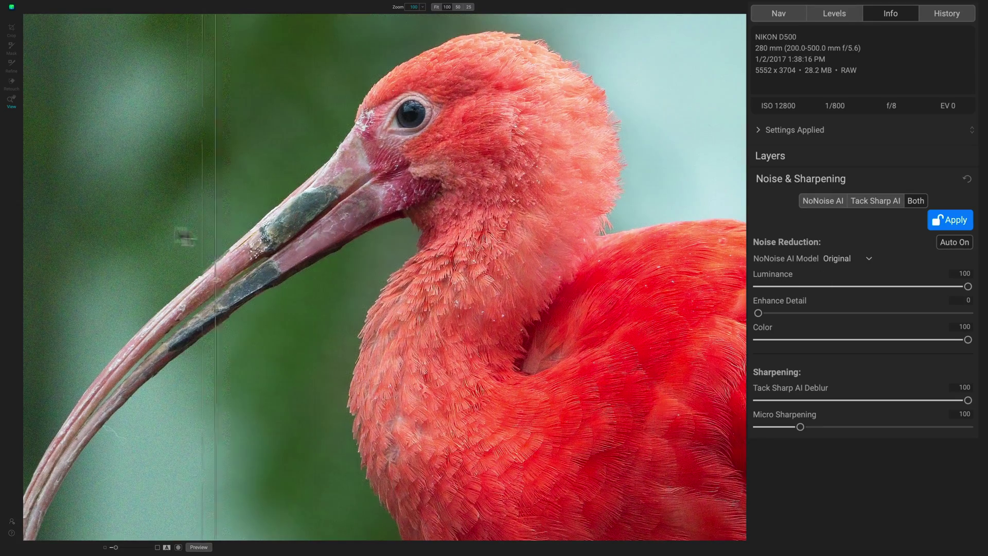
{"action": "left_click_drag", "start_coordinate": [84, 226], "coordinate": [76, 223]}
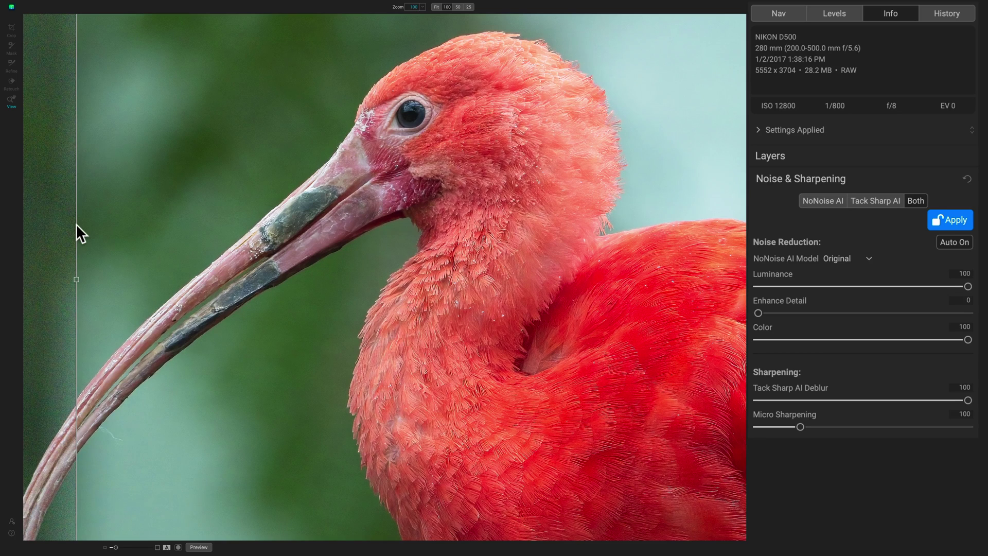
{"action": "left_click_drag", "start_coordinate": [76, 224], "coordinate": [76, 224]}
{"action": "left_click_drag", "start_coordinate": [77, 281], "coordinate": [132, 254]}
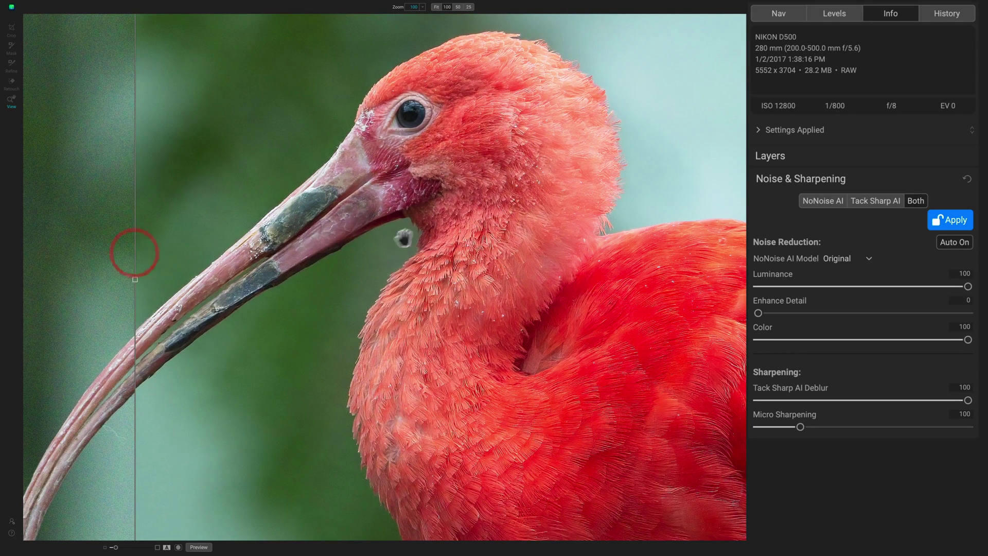
Review the Settings Applied list, then save the processed ibis back to Lightroom with Done
{"action": "left_click", "coordinate": [759, 129]}
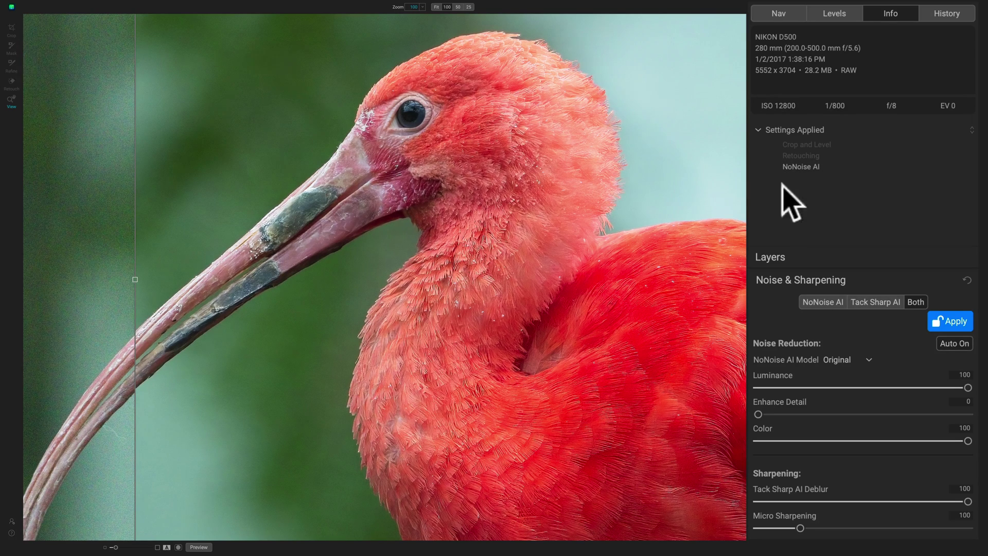
{"action": "left_click", "coordinate": [758, 130]}
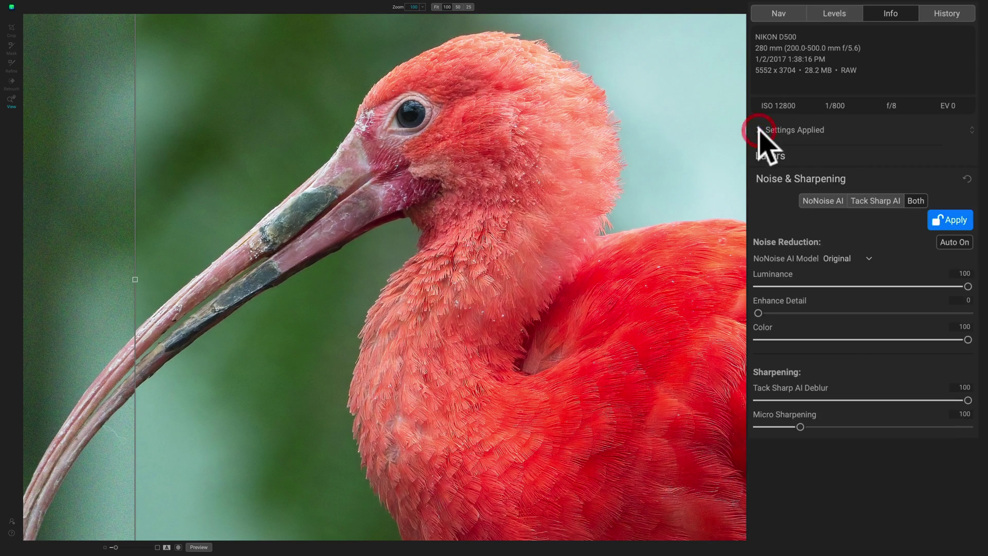
{"action": "left_click", "coordinate": [829, 156]}
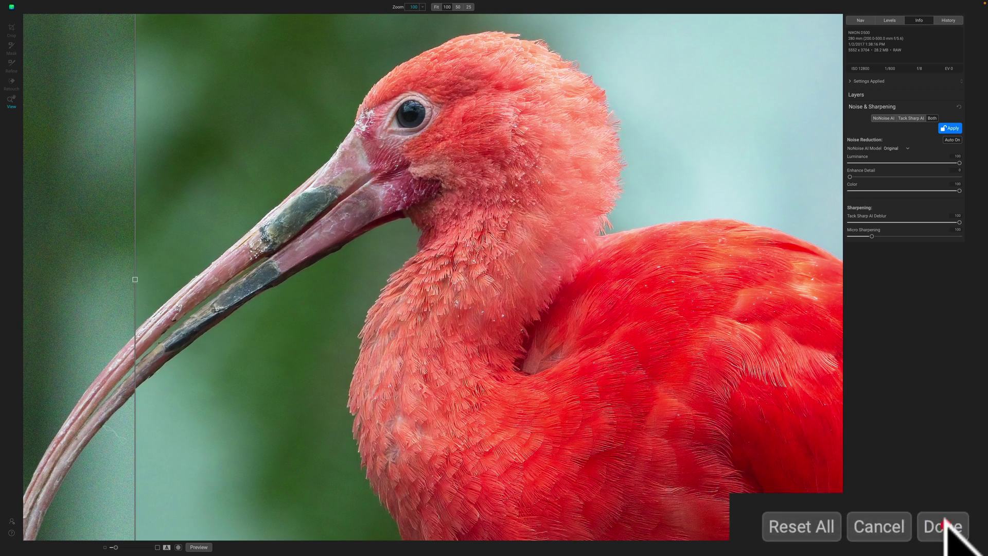
{"action": "left_click", "coordinate": [957, 536]}
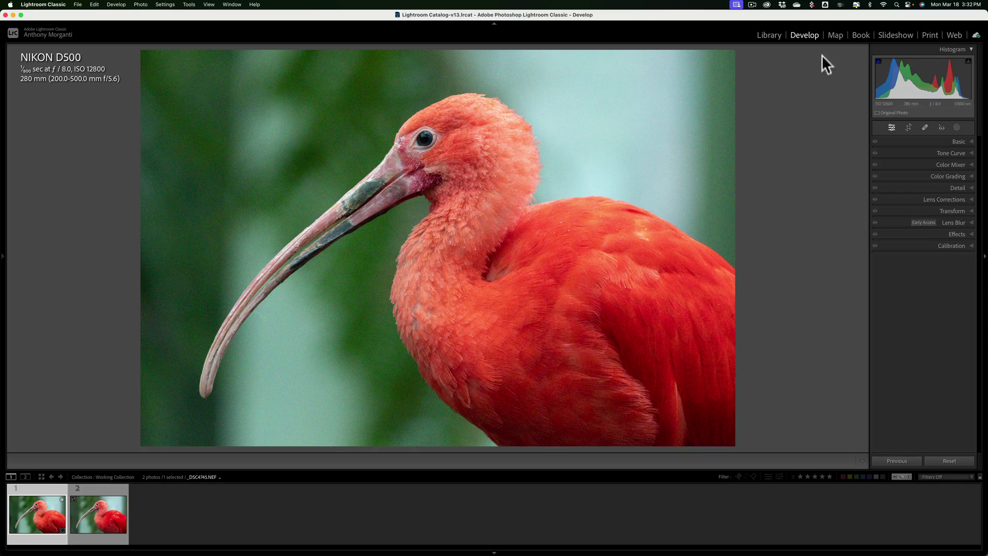
Compare the eye and neck feathers close up between the NEF and denoised DNG, showing file info
{"action": "left_click", "coordinate": [354, 141]}
{"action": "left_click_drag", "start_coordinate": [399, 137], "coordinate": [351, 187]}
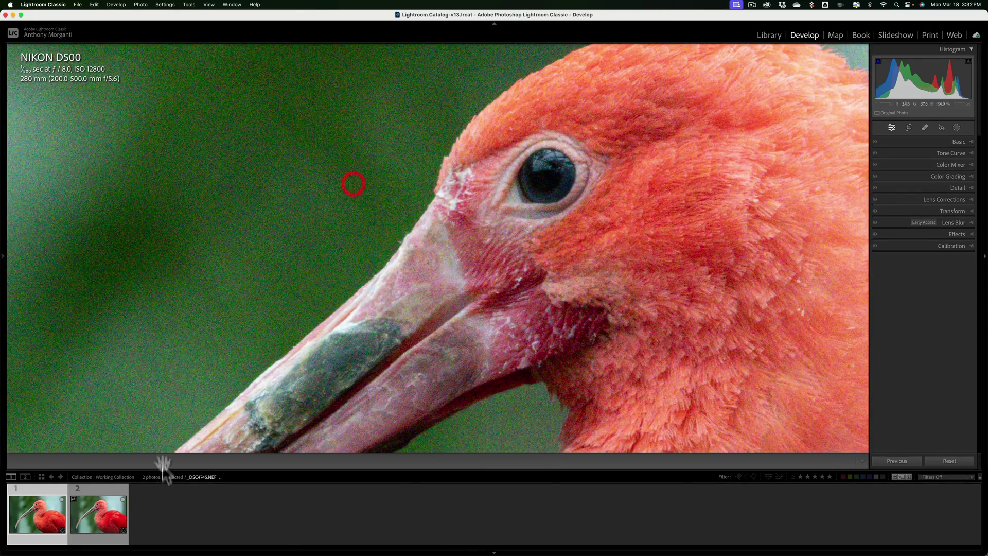
{"action": "left_click", "coordinate": [85, 514]}
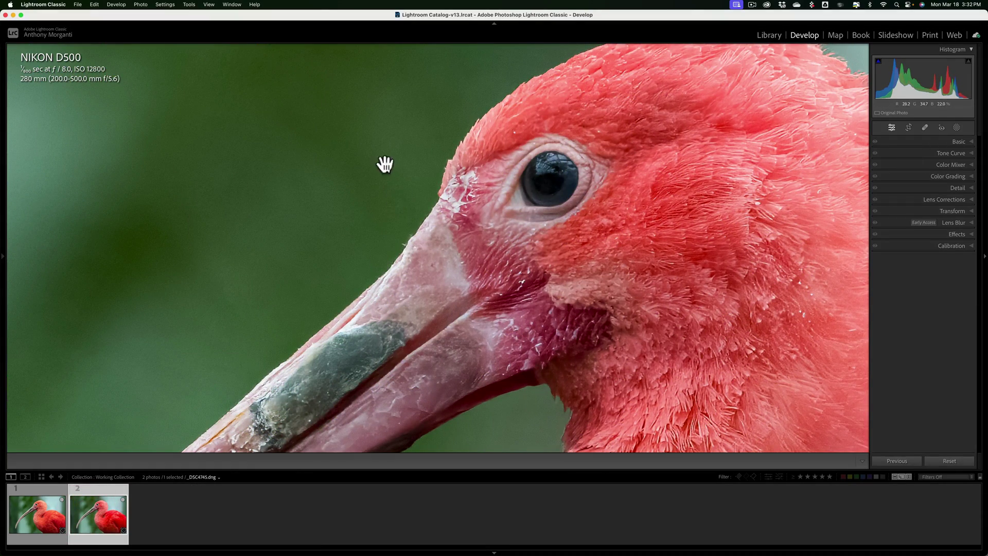
{"action": "left_click_drag", "start_coordinate": [707, 325], "coordinate": [503, 141]}
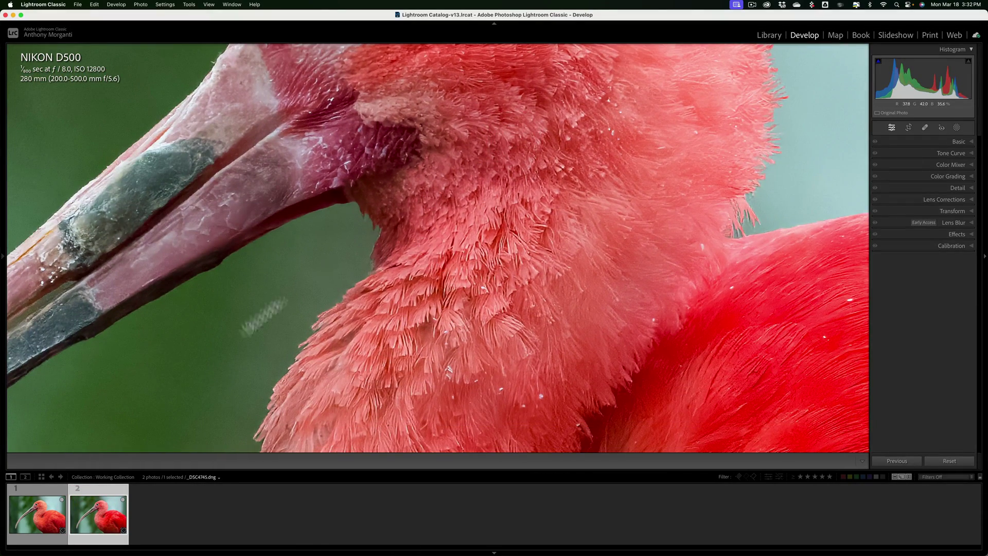
{"action": "left_click", "coordinate": [34, 514]}
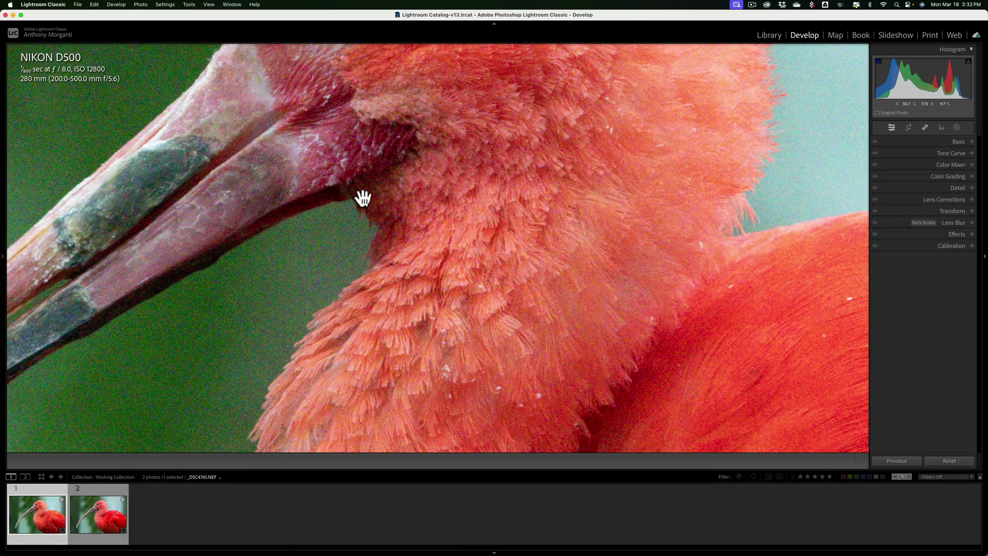
{"action": "left_click", "coordinate": [364, 200]}
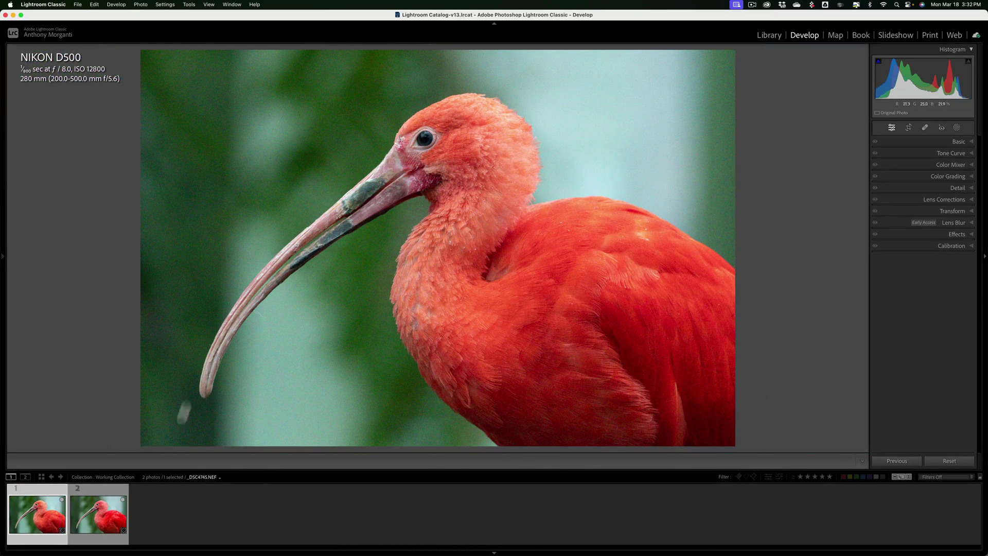
{"action": "left_click", "coordinate": [90, 518]}
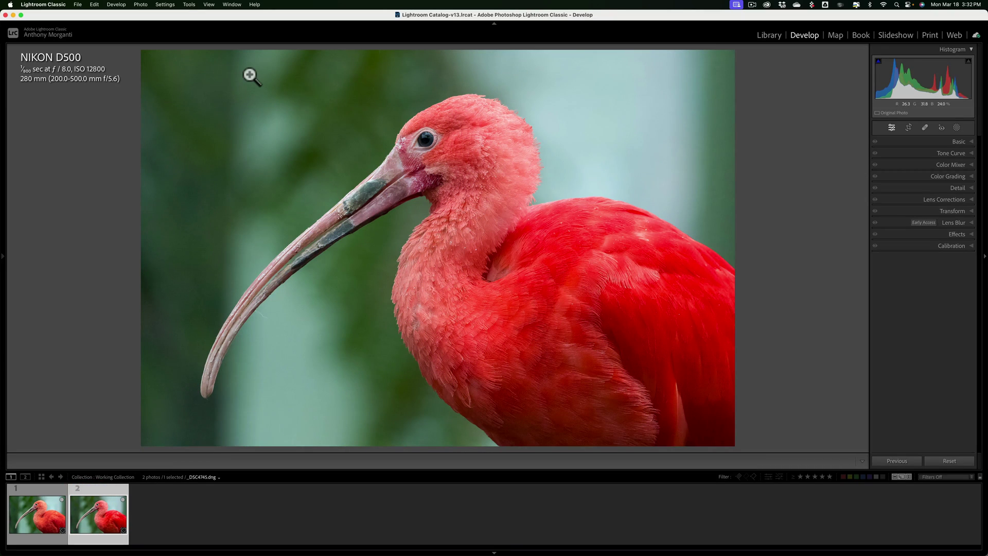
{"action": "key", "text": "i"}
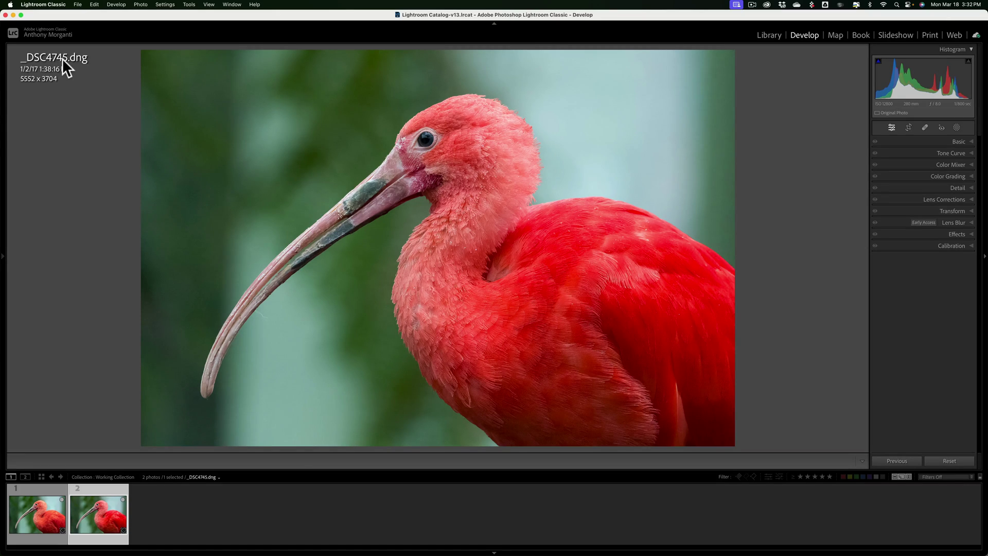
In the Library, rename the denoised copy to 2023.dng using custom text '2023'
{"action": "left_click", "coordinate": [766, 35]}
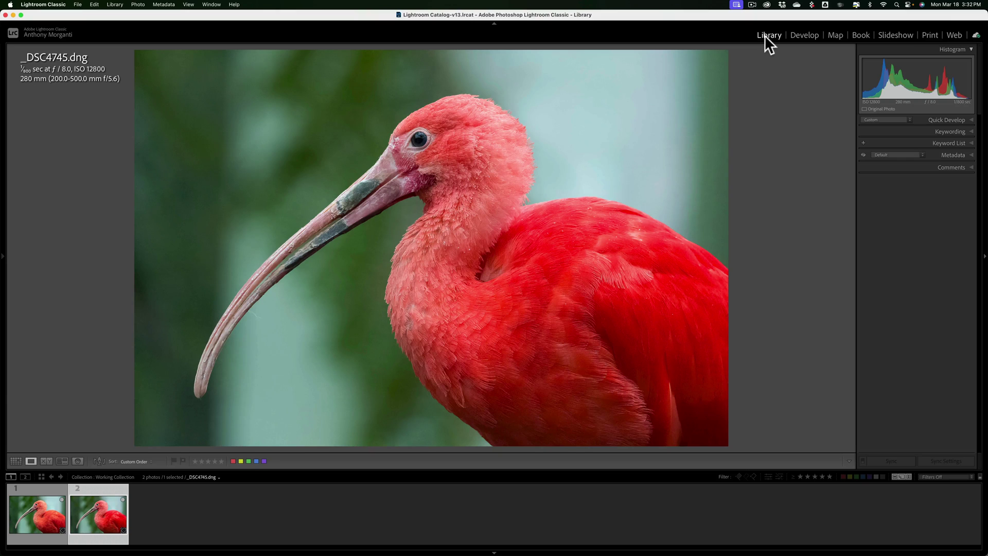
{"action": "key", "text": "F2"}
{"action": "type", "text": "3"}
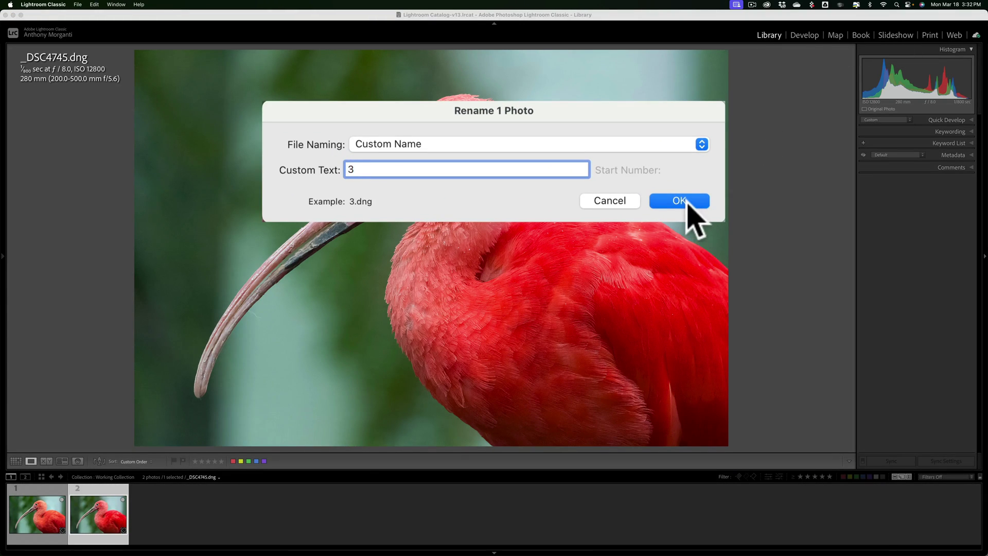
{"action": "key", "text": "BackSpace"}
{"action": "type", "text": "2023"}
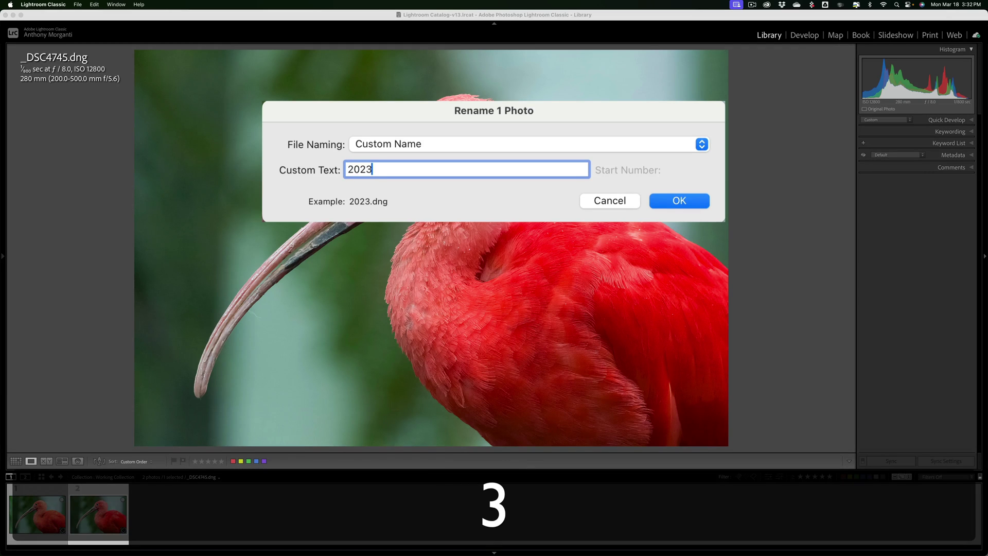
{"action": "left_click", "coordinate": [689, 204]}
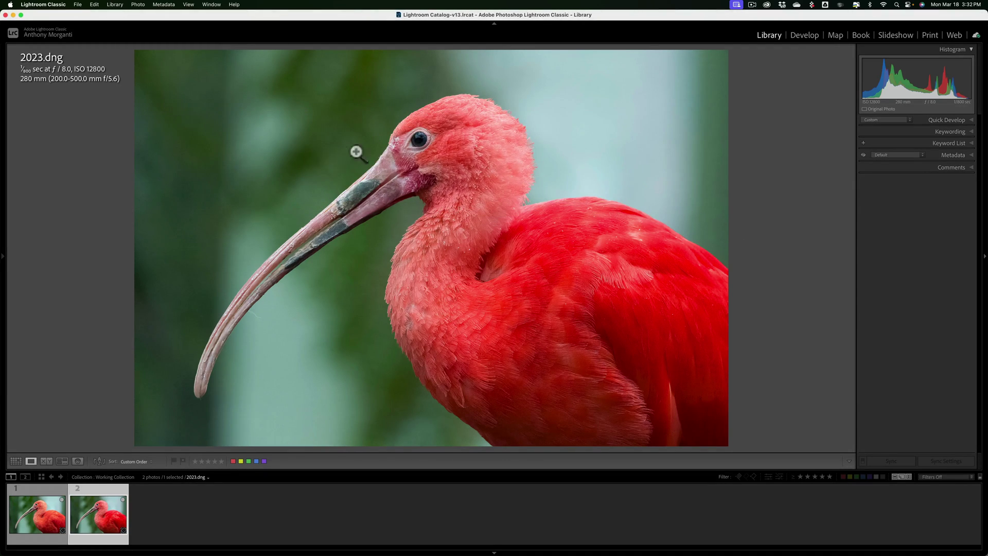
Send an unadjusted DNG copy of _DSC4745.NEF to ON1 NoNoise AI 2024
{"action": "left_click", "coordinate": [28, 530]}
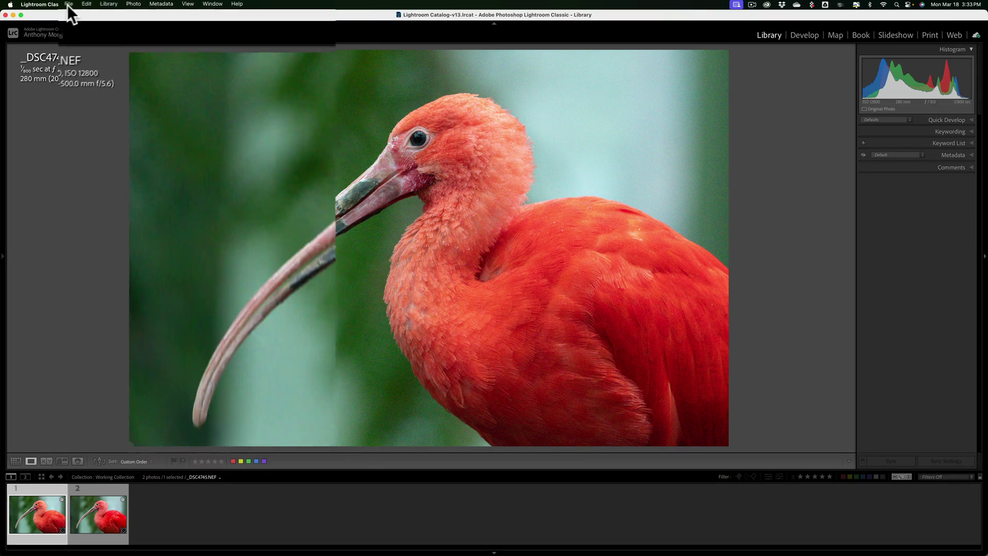
{"action": "left_click", "coordinate": [34, 7]}
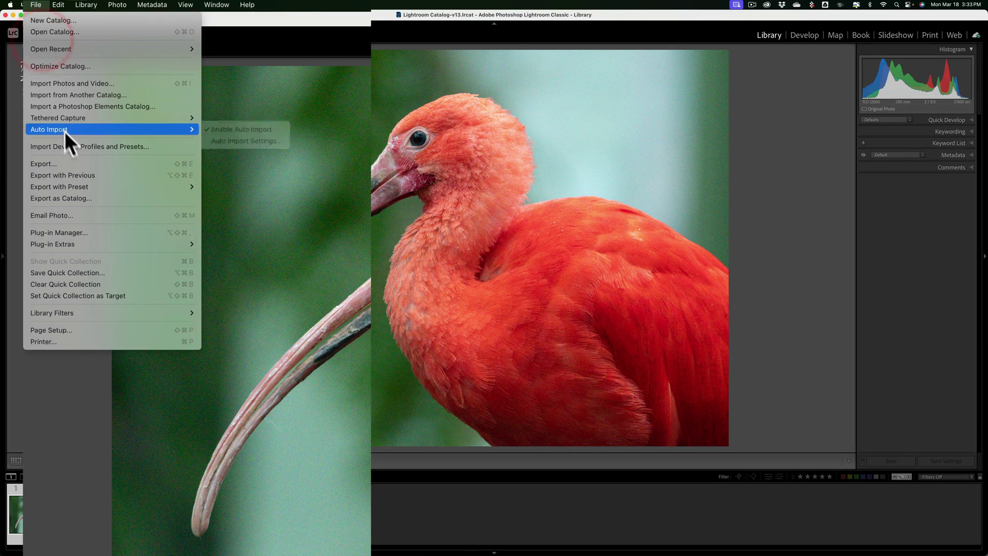
{"action": "mouse_move", "coordinate": [98, 241]}
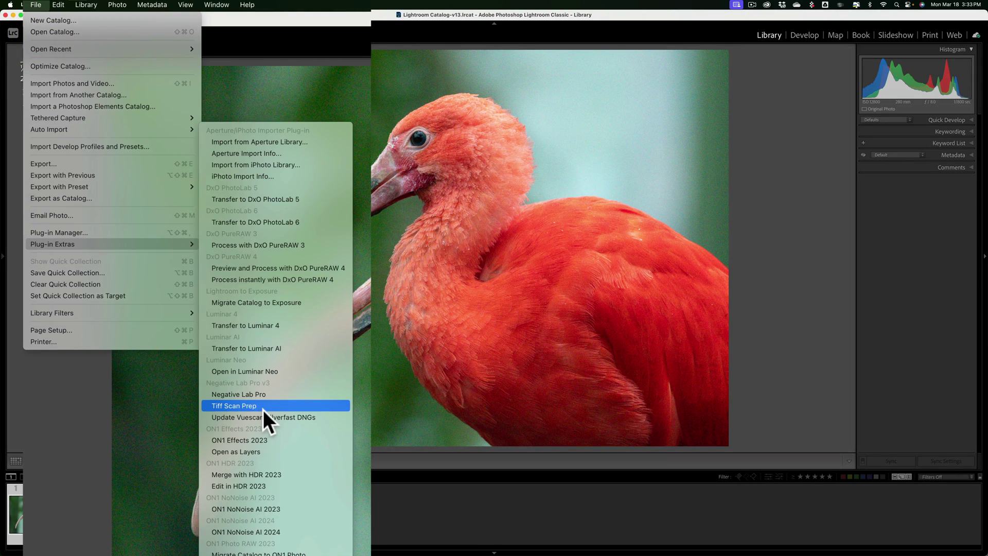
{"action": "left_click", "coordinate": [296, 532]}
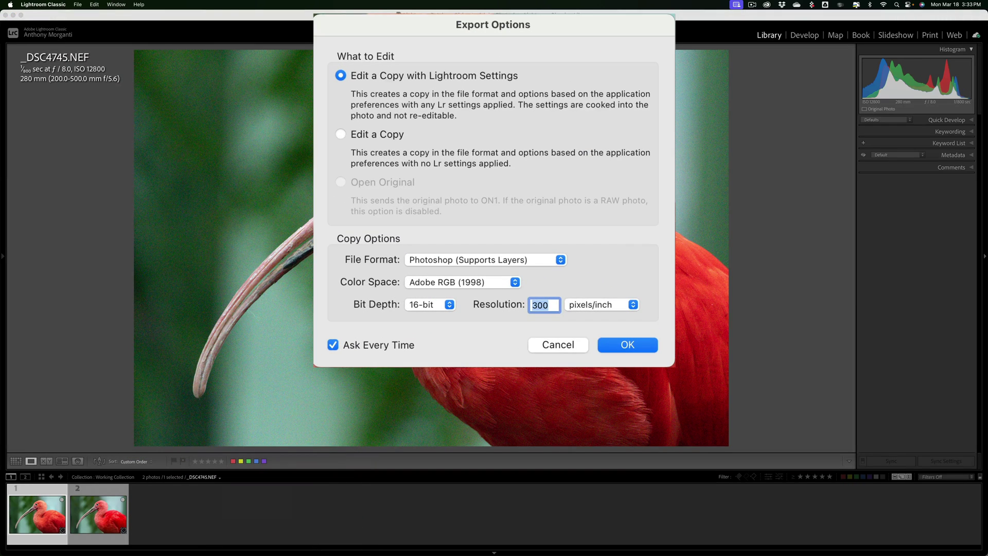
{"action": "left_click", "coordinate": [341, 134]}
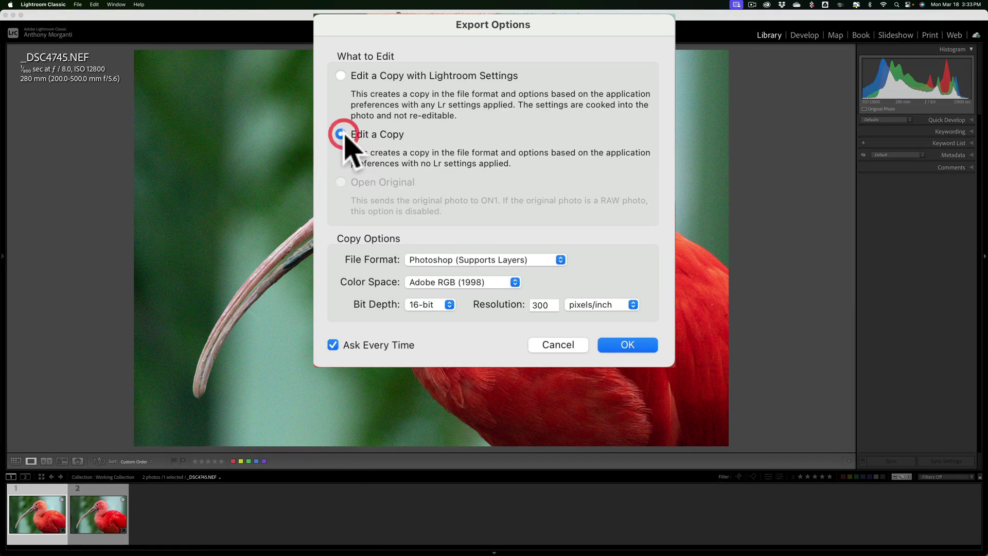
{"action": "left_click", "coordinate": [469, 259]}
{"action": "left_click", "coordinate": [467, 273]}
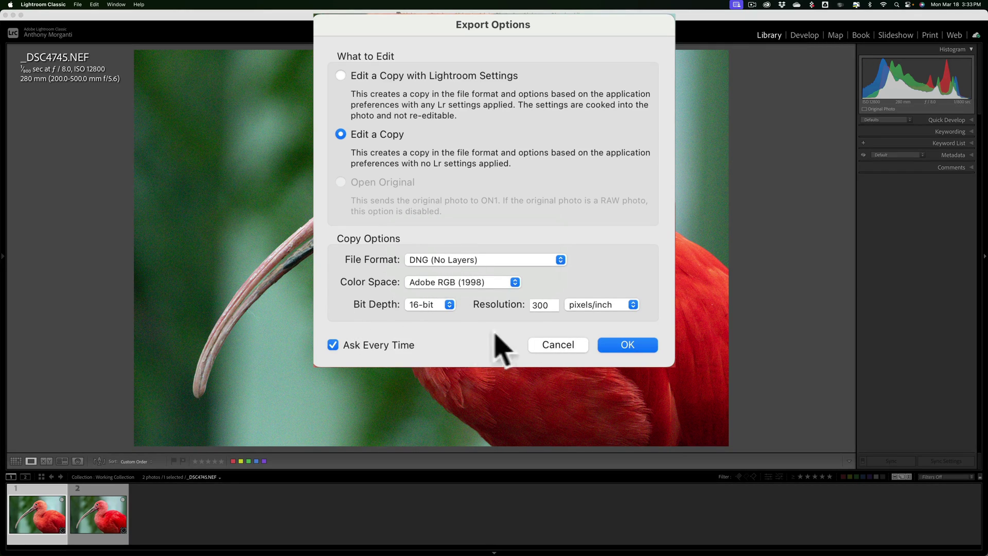
{"action": "left_click", "coordinate": [625, 345]}
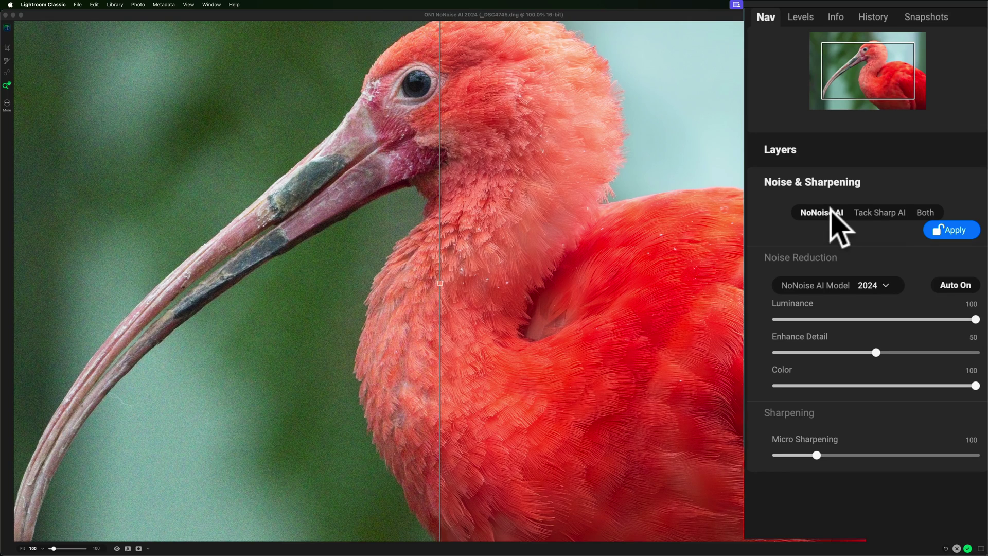
Enable both noise reduction and Tack Sharp AI sharpening, then bring up the NoNoise AI Model choices
{"action": "left_click", "coordinate": [926, 213]}
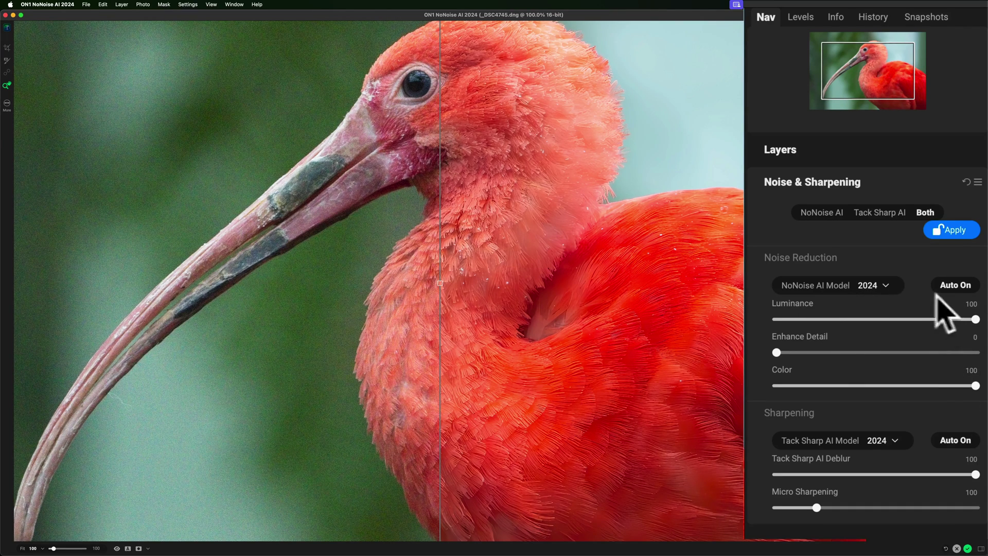
{"action": "left_click", "coordinate": [890, 285]}
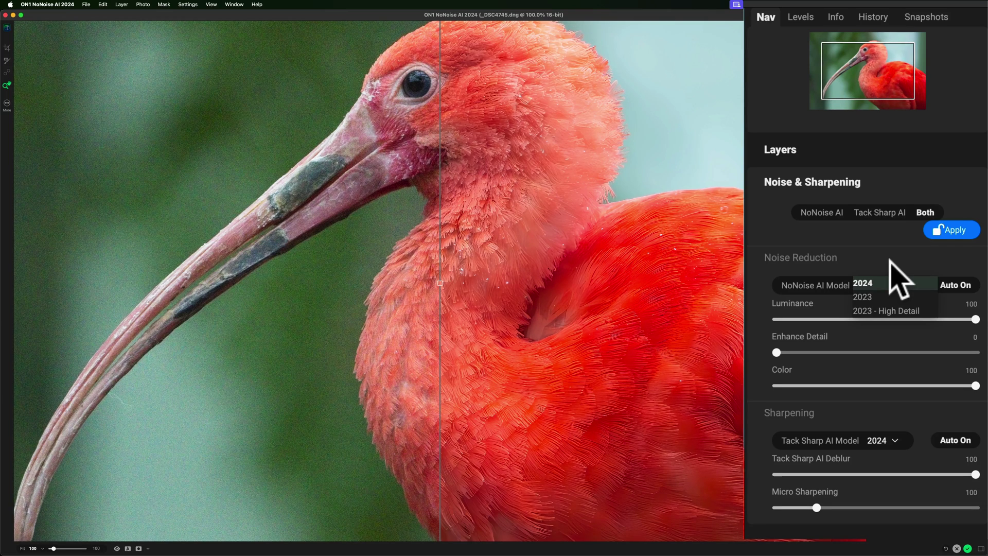
Choose the 2024 NoNoise AI model and compare original and processed feathers with the split divider
{"action": "left_click", "coordinate": [868, 282]}
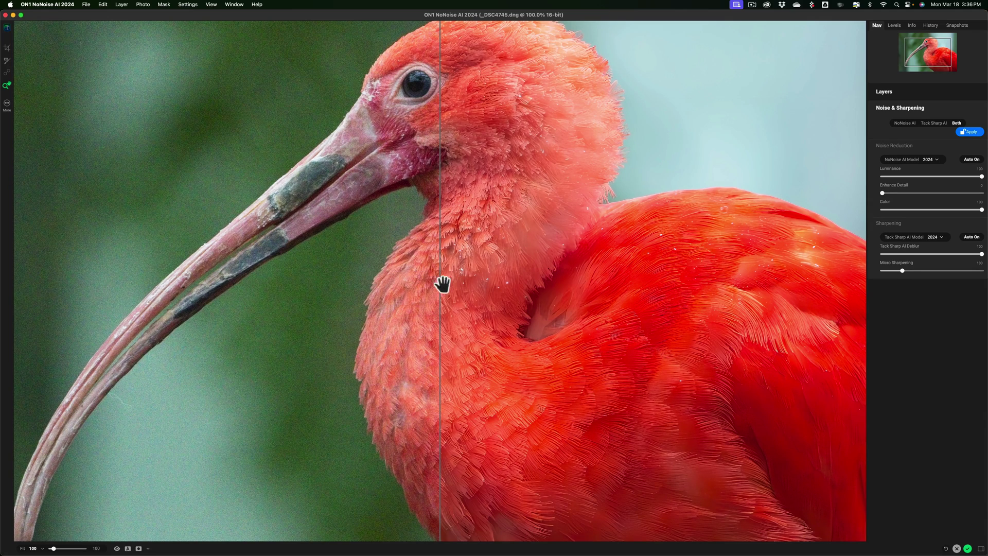
{"action": "left_click_drag", "start_coordinate": [441, 287], "coordinate": [456, 267]}
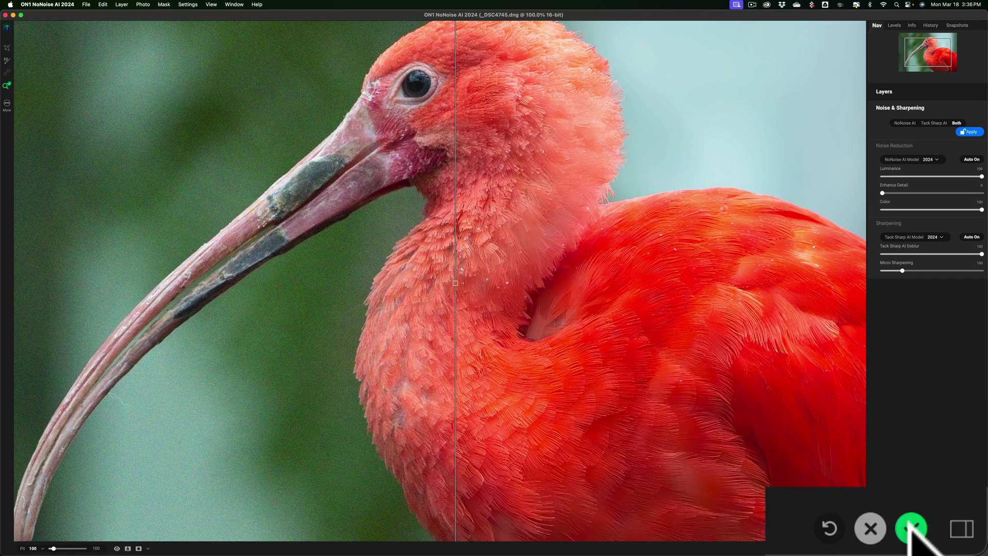
Save the processed ibis from NoNoise 2024 and return to Lightroom Classic to see the third photo
{"action": "left_click", "coordinate": [967, 548]}
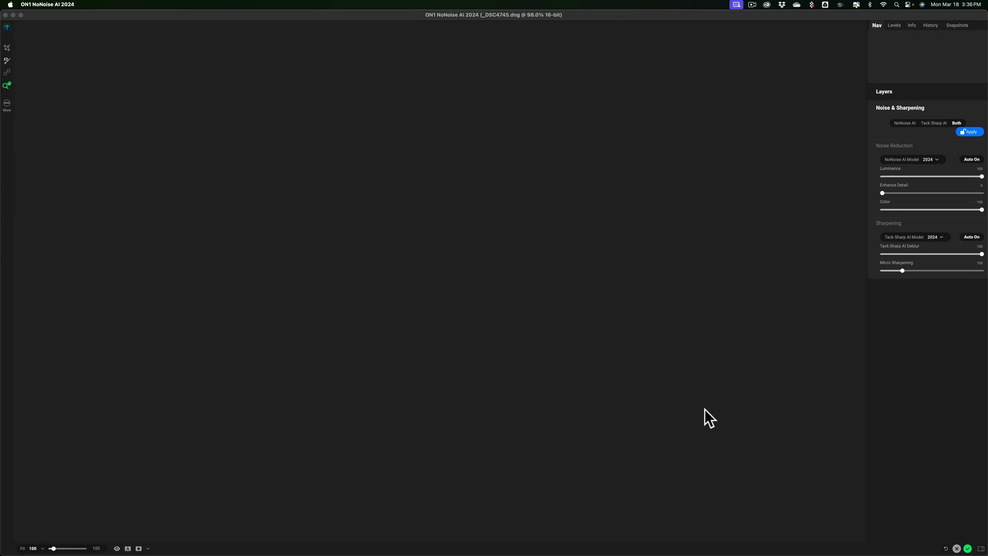
{"action": "mouse_move", "coordinate": [602, 551]}
{"action": "left_click", "coordinate": [637, 535]}
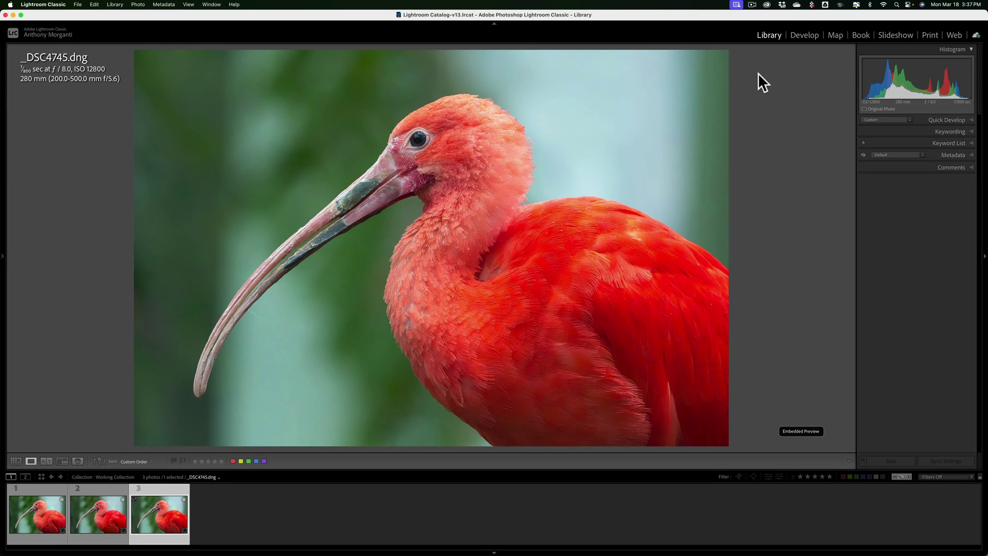
Rename the newest denoised ibis copy to 2024 and view it in the Develop module
{"action": "key", "text": "F2"}
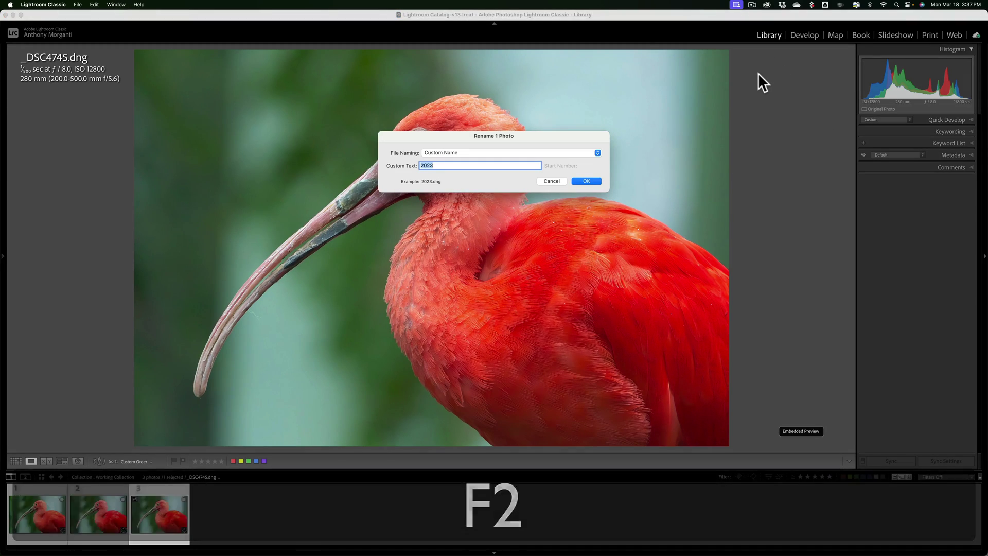
{"action": "type", "text": "2024"}
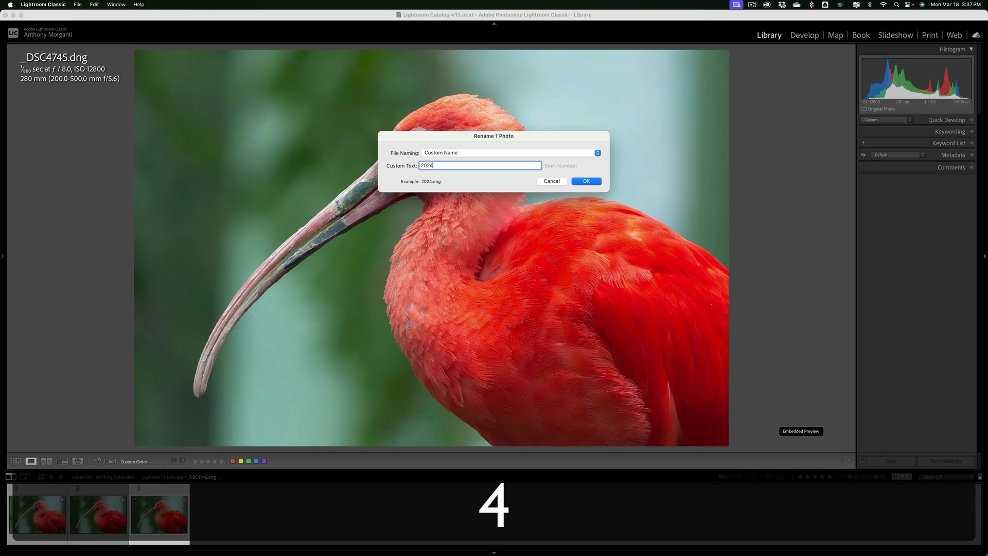
{"action": "key", "text": "Return"}
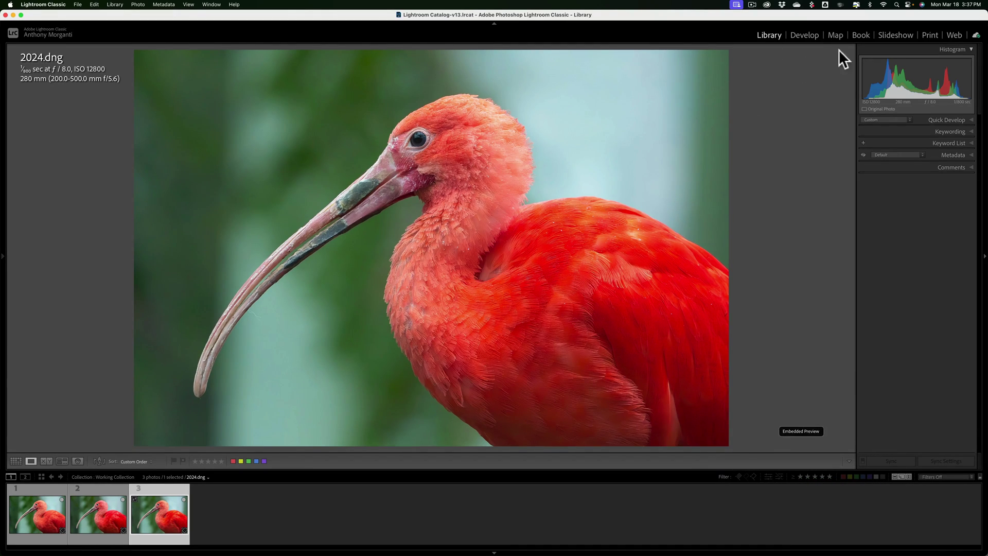
{"action": "left_click", "coordinate": [804, 36]}
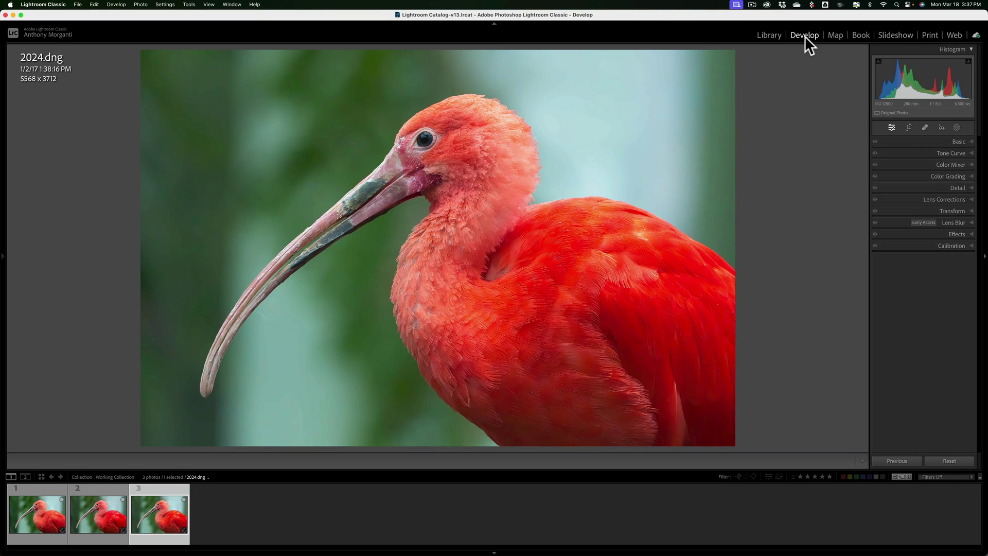
Reset the original _DSC4745.NEF's adjustments and check its lens correction settings
{"action": "left_click", "coordinate": [40, 523]}
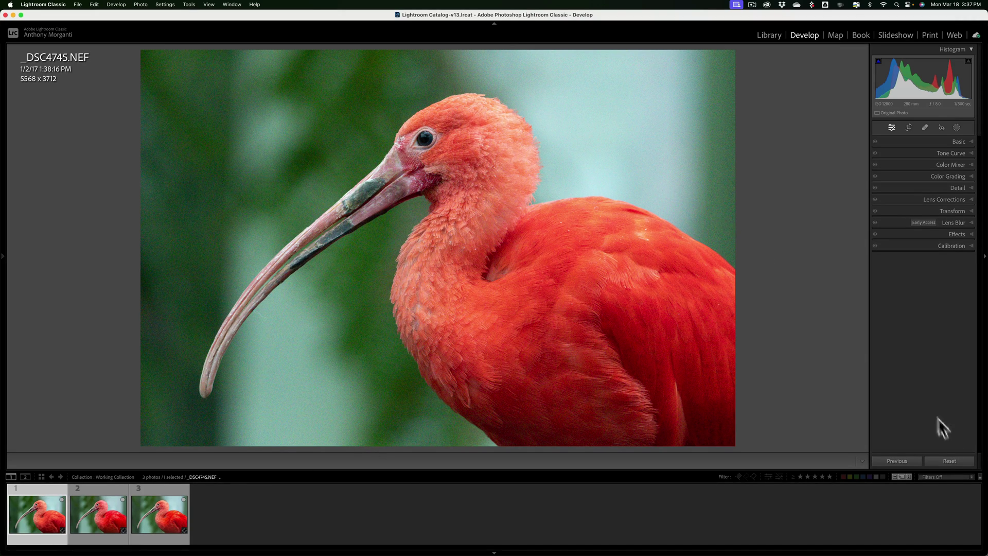
{"action": "left_click", "coordinate": [951, 460]}
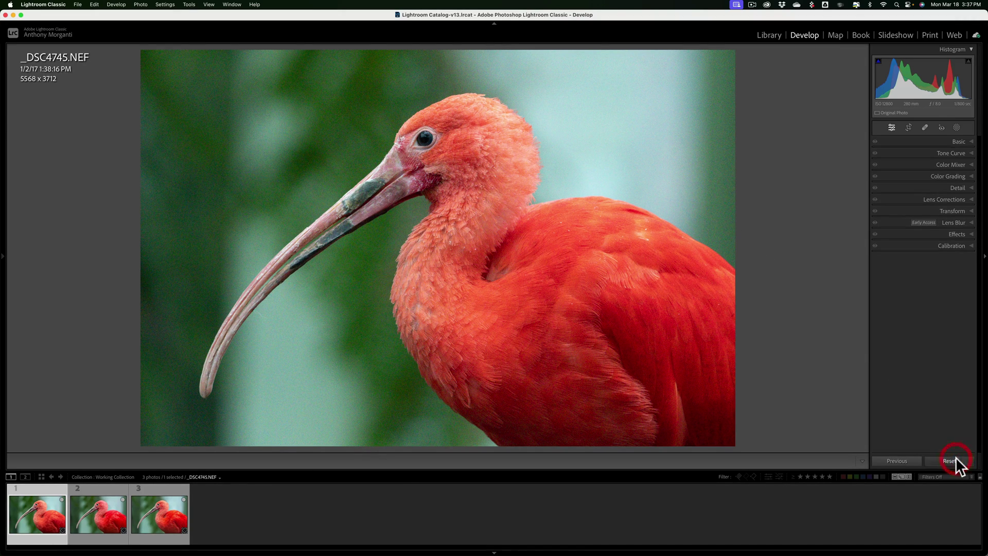
{"action": "left_click", "coordinate": [930, 199]}
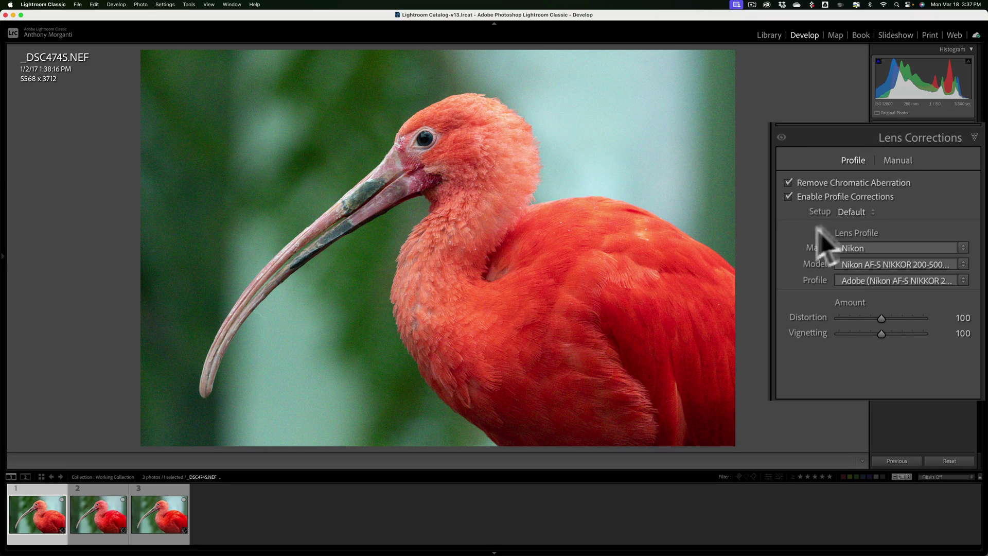
{"action": "left_click", "coordinate": [894, 139]}
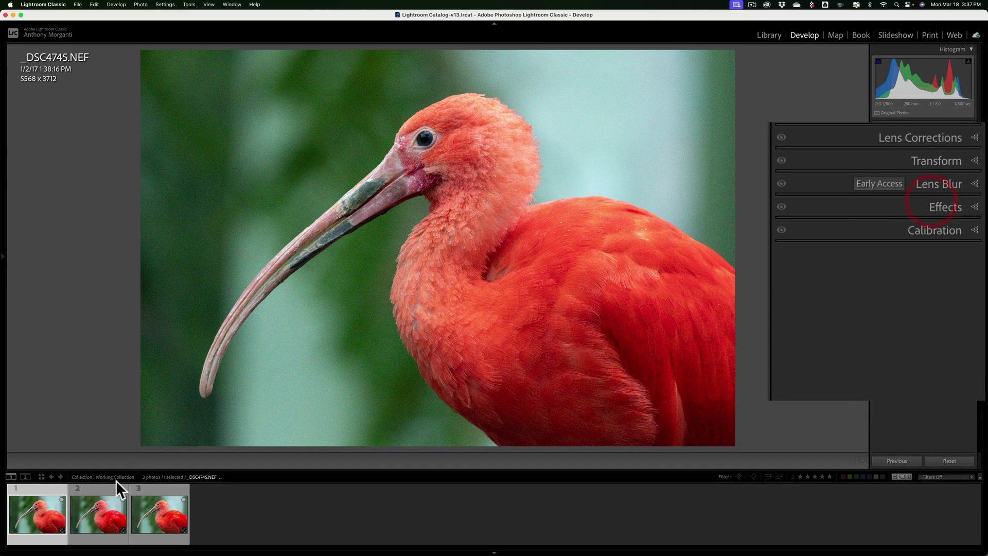
Enable lens profile corrections on both 2023.dng and 2024.dng
{"action": "left_click", "coordinate": [102, 522]}
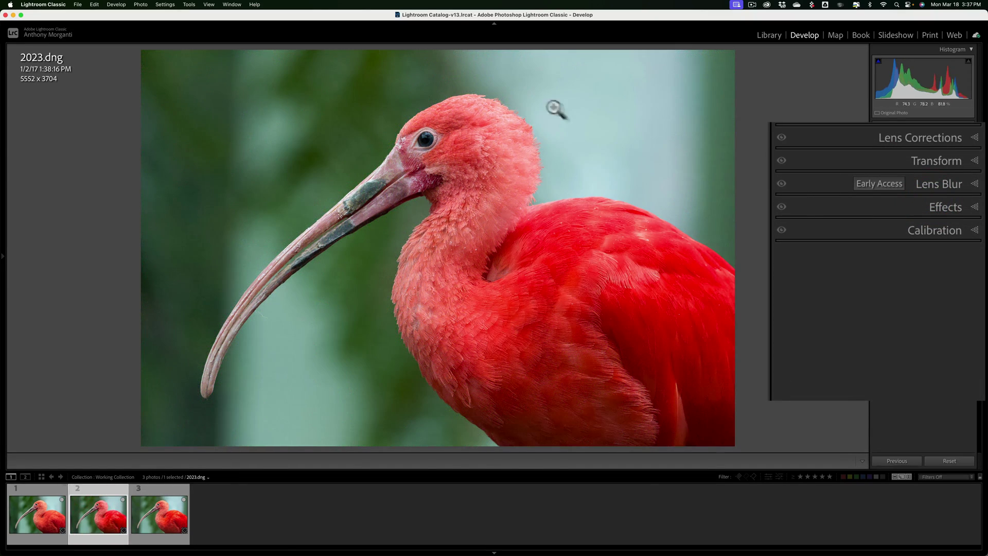
{"action": "left_click", "coordinate": [892, 131]}
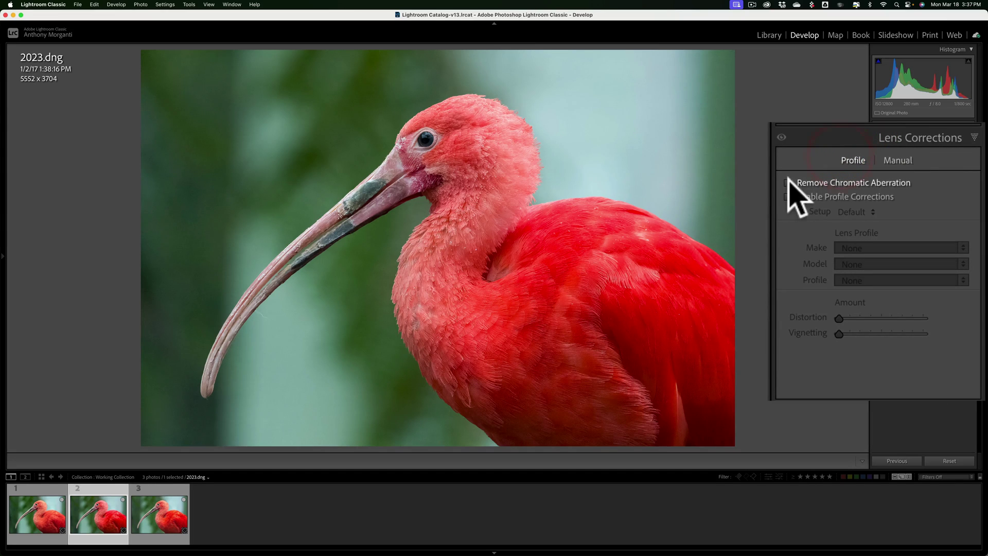
{"action": "left_click", "coordinate": [788, 196]}
{"action": "left_click", "coordinate": [909, 138]}
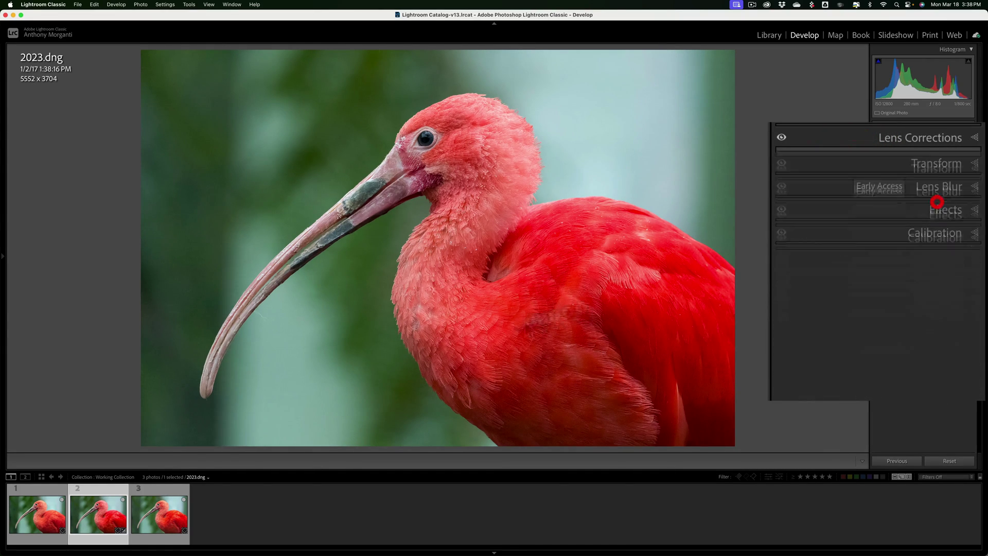
{"action": "left_click", "coordinate": [142, 518]}
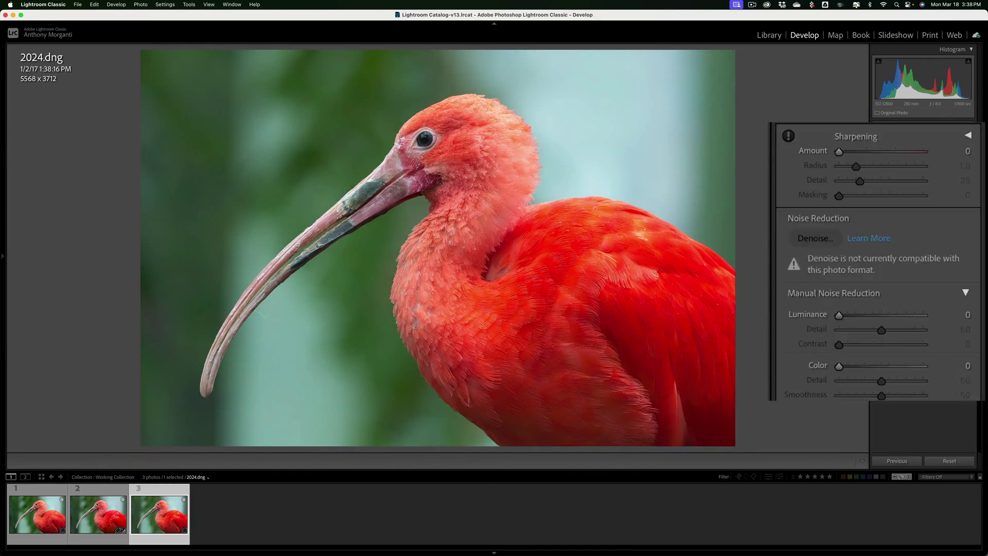
{"action": "left_click", "coordinate": [952, 151]}
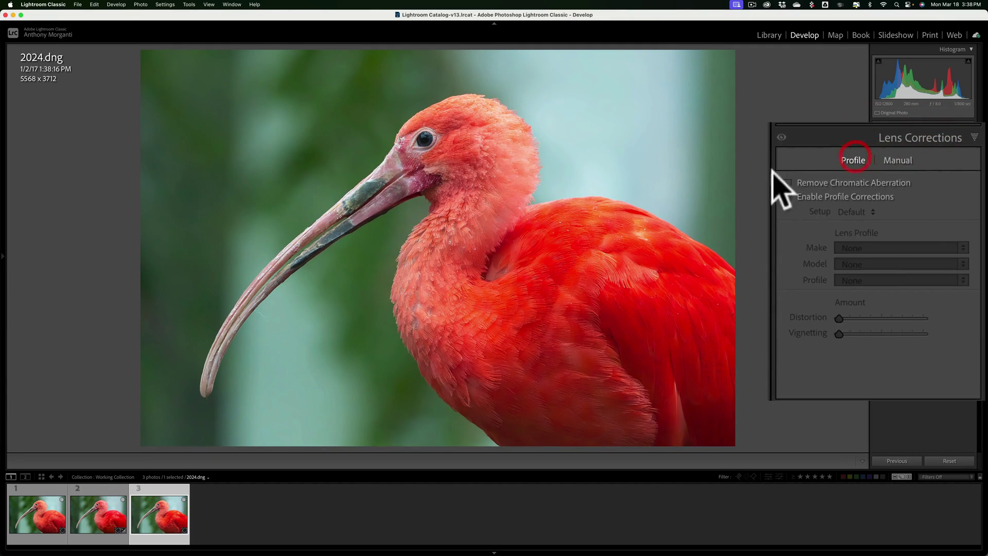
{"action": "left_click", "coordinate": [788, 196]}
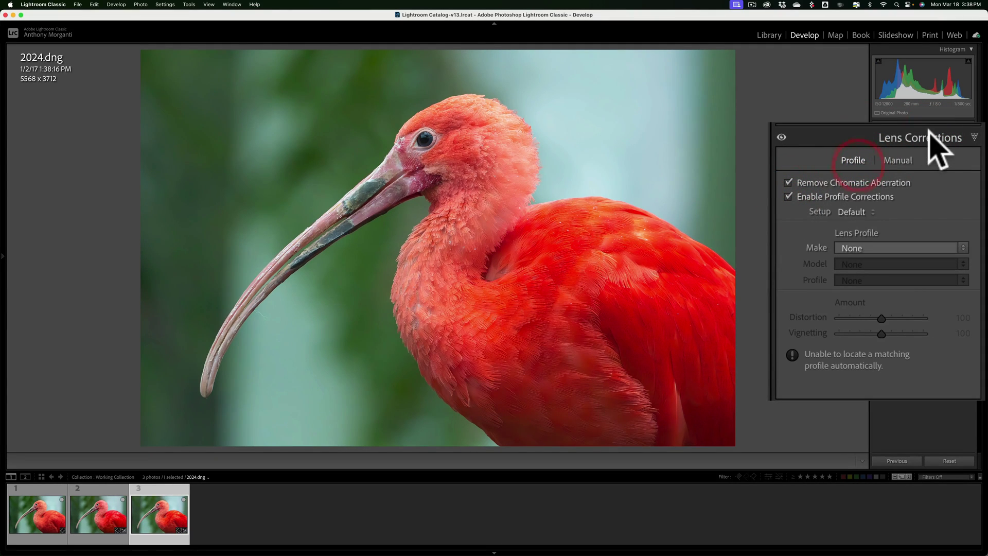
Set the 2024.dng lens profile to make Nikon, keeping the 14-24mm model
{"action": "left_click", "coordinate": [889, 249]}
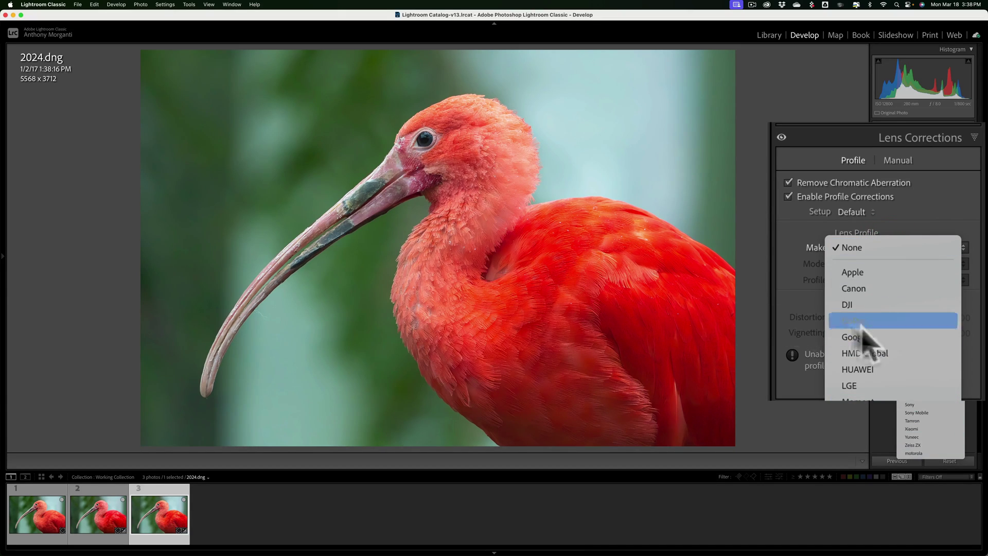
{"action": "left_click", "coordinate": [820, 239]}
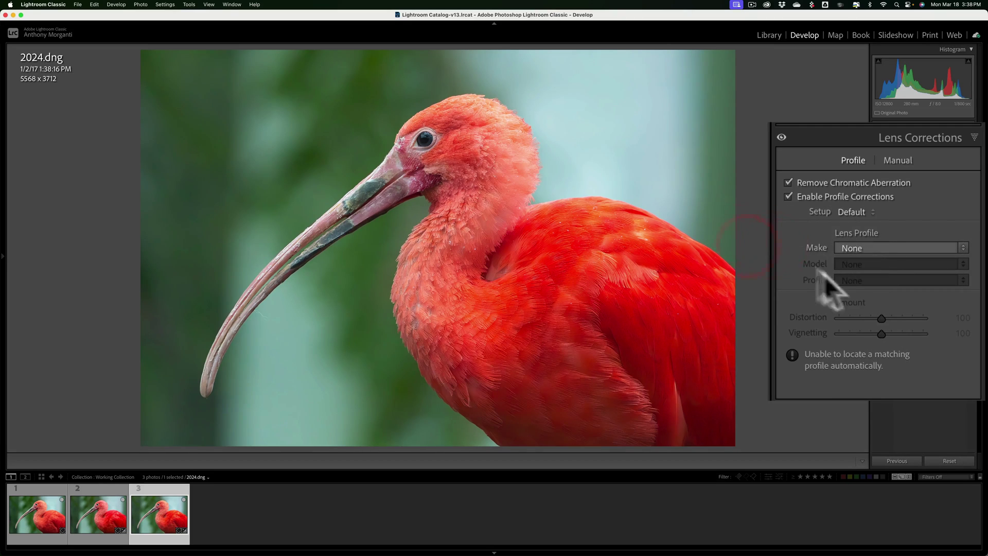
{"action": "left_click", "coordinate": [846, 247]}
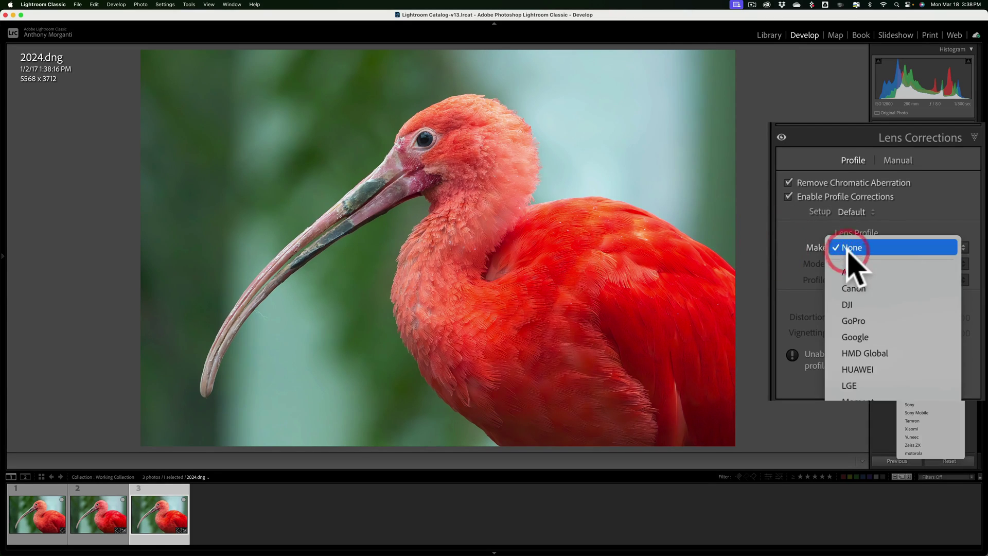
{"action": "left_click", "coordinate": [860, 363]}
{"action": "left_click", "coordinate": [905, 265]}
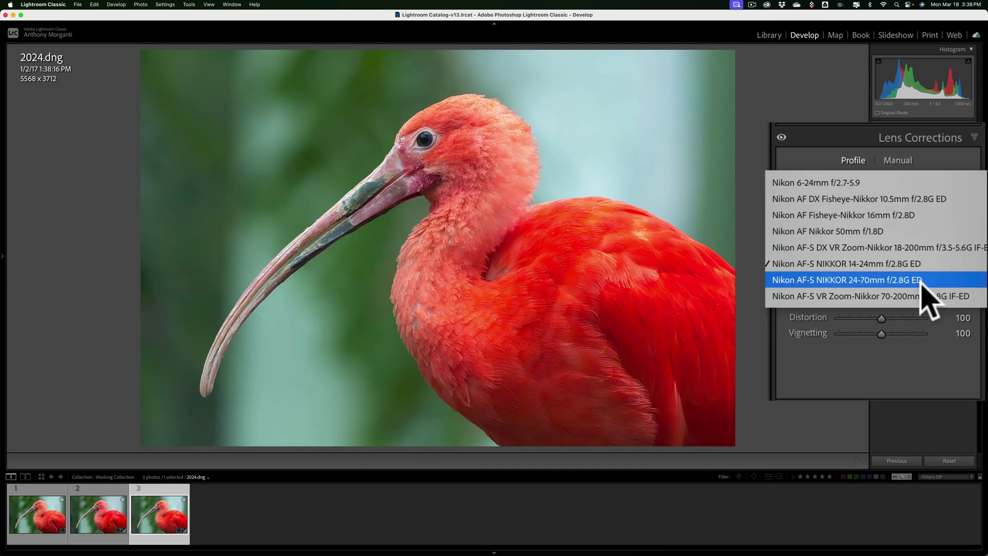
{"action": "left_click", "coordinate": [819, 149]}
{"action": "left_click", "coordinate": [850, 252]}
{"action": "left_click", "coordinate": [855, 248]}
Turn off profile corrections on 2024.dng, and chromatic aberration and profile corrections on 2023.dng
{"action": "left_click", "coordinate": [788, 196]}
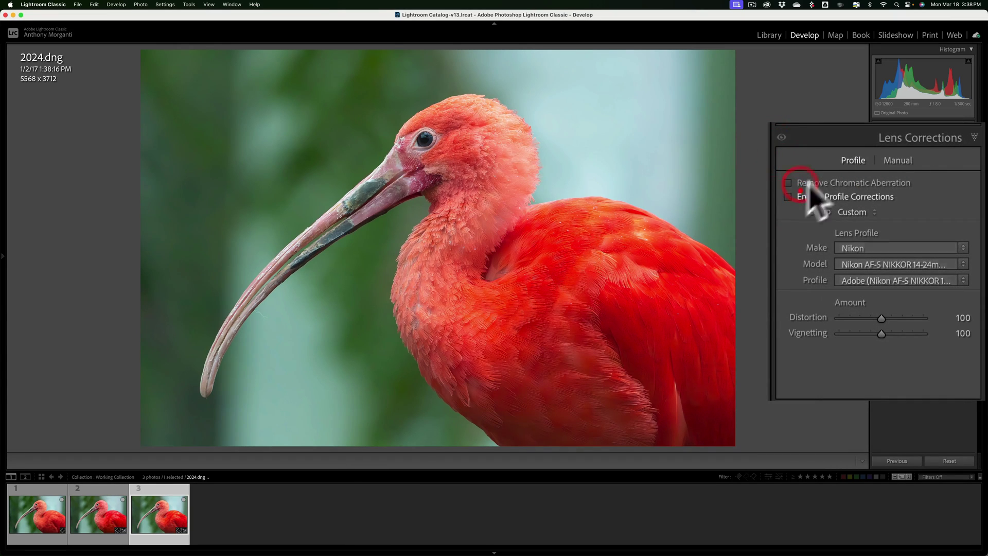
{"action": "left_click", "coordinate": [885, 139]}
{"action": "left_click", "coordinate": [99, 517]}
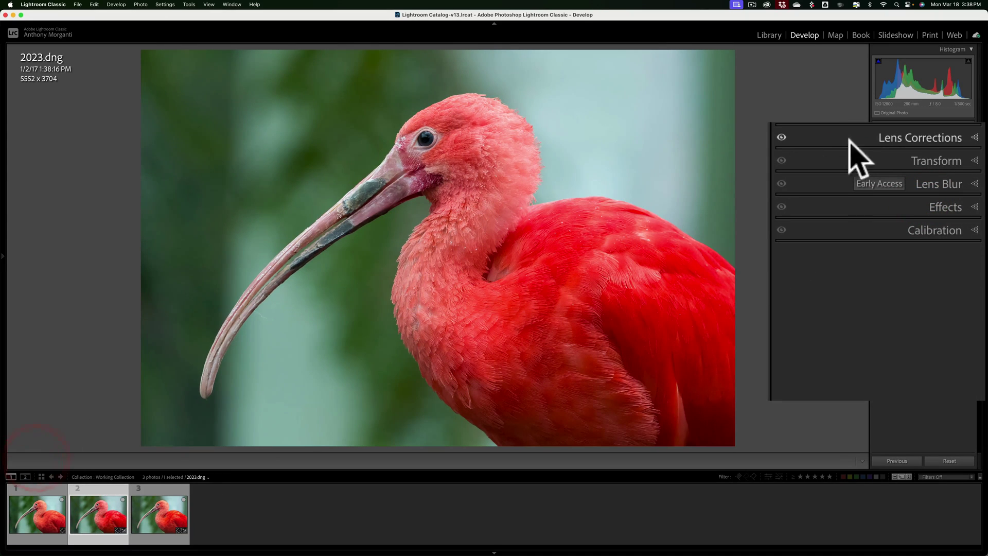
{"action": "left_click", "coordinate": [902, 136]}
{"action": "left_click", "coordinate": [788, 182]}
{"action": "left_click", "coordinate": [788, 196]}
{"action": "left_click", "coordinate": [911, 140]}
Turn off lens profile corrections on the raw _DSC4745.NEF
{"action": "left_click", "coordinate": [36, 522]}
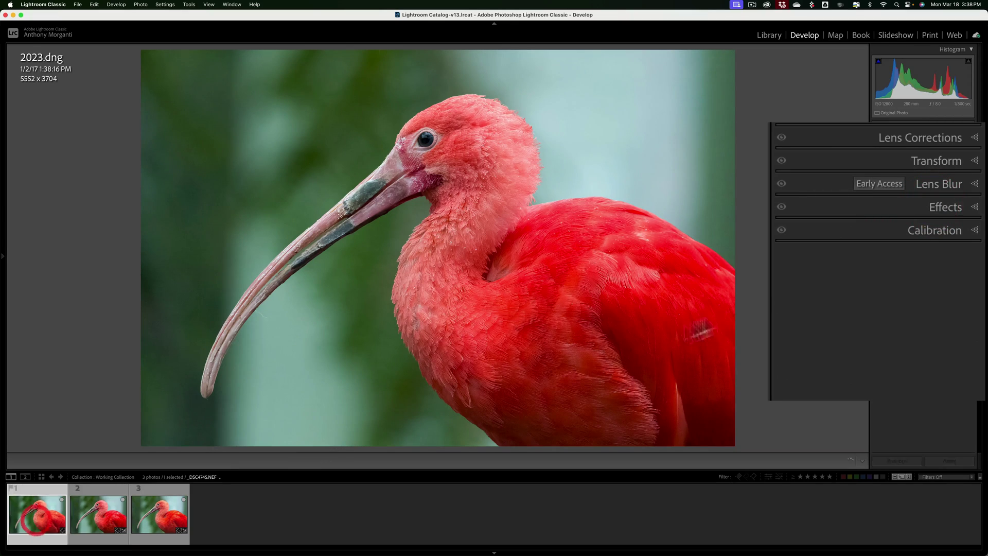
{"action": "left_click", "coordinate": [915, 139]}
{"action": "left_click", "coordinate": [848, 161]}
{"action": "left_click", "coordinate": [788, 197]}
{"action": "left_click", "coordinate": [905, 140]}
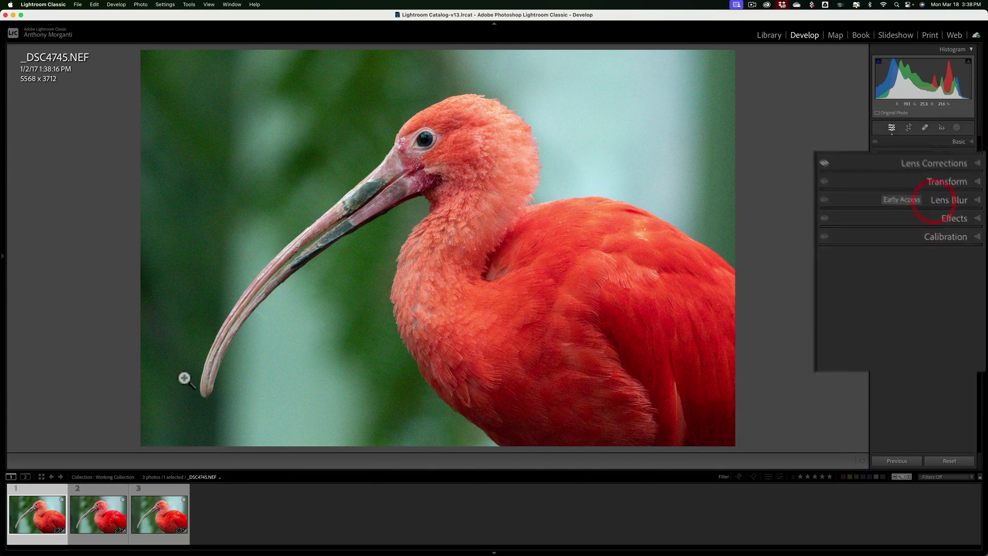
Compare a 100% close-up of the ibis's eye and beak on the raw NEF and 2023.dng
{"action": "left_click", "coordinate": [36, 510]}
{"action": "left_click", "coordinate": [406, 138]}
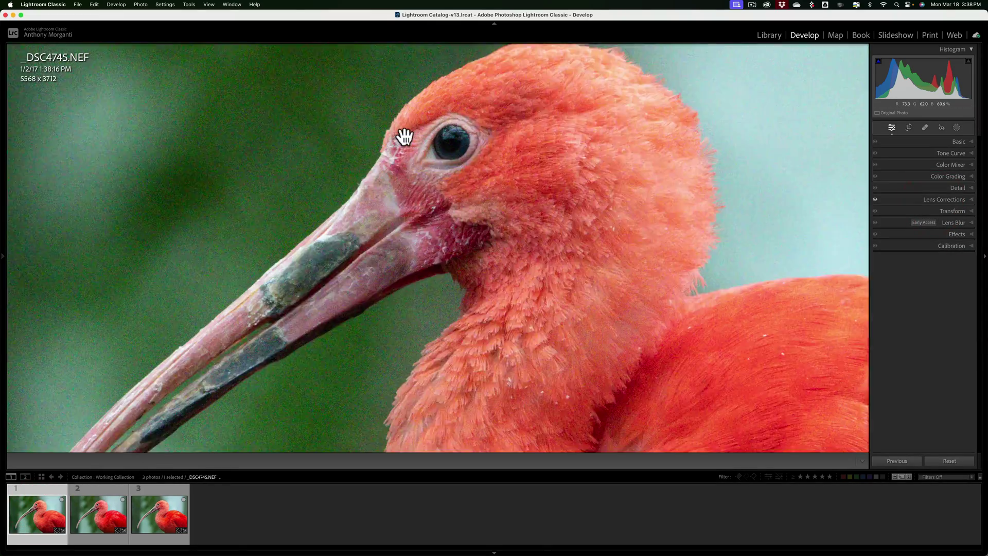
{"action": "left_click_drag", "start_coordinate": [399, 139], "coordinate": [410, 150]}
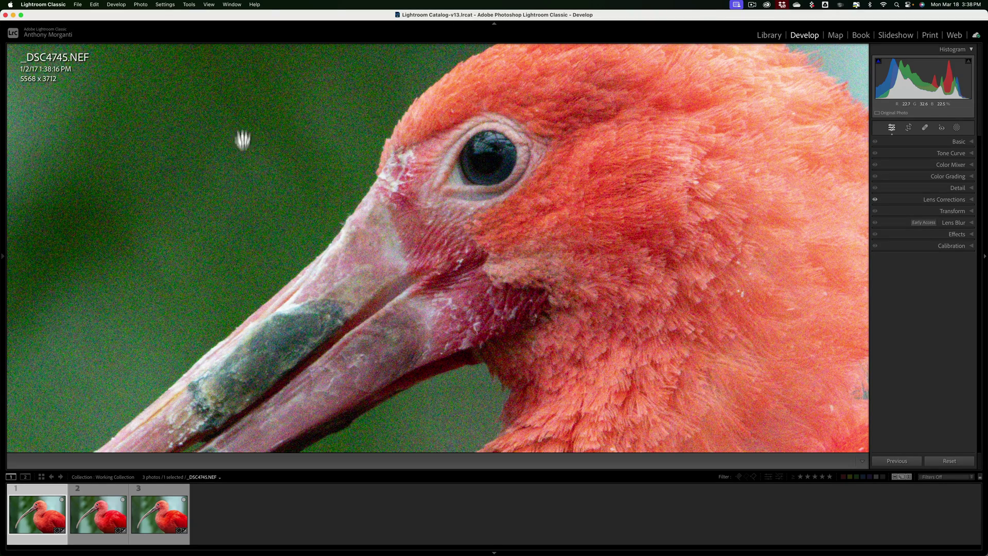
{"action": "left_click", "coordinate": [101, 520]}
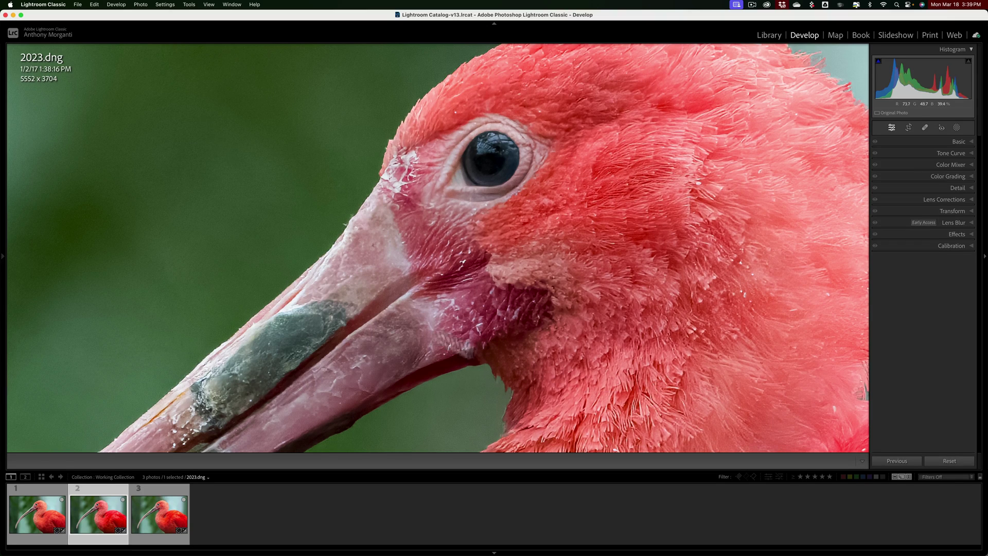
Zoom into the background beside the beak and compare 2024.dng against 2023.dng
{"action": "left_click", "coordinate": [299, 150]}
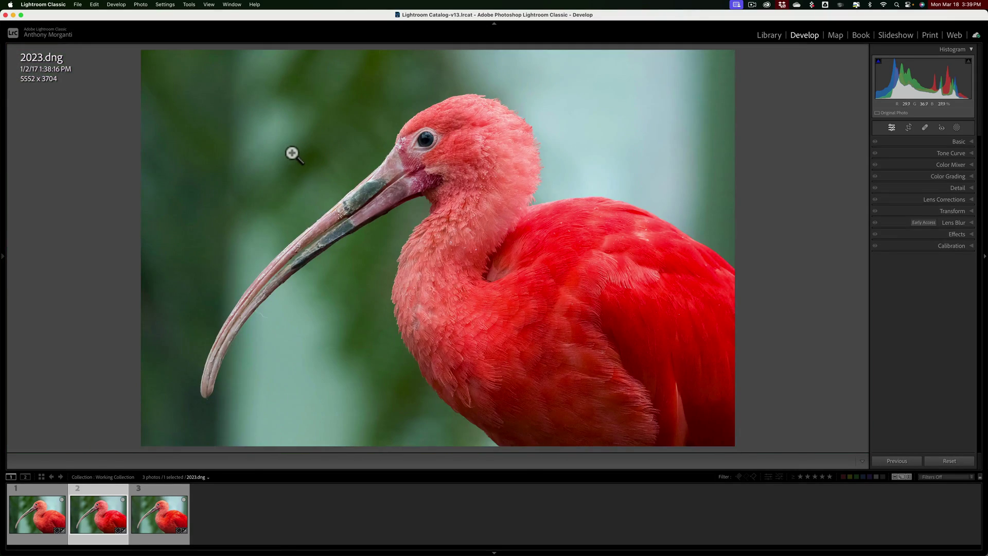
{"action": "key", "text": "super"}
{"action": "left_click_drag", "start_coordinate": [325, 128], "coordinate": [403, 192]}
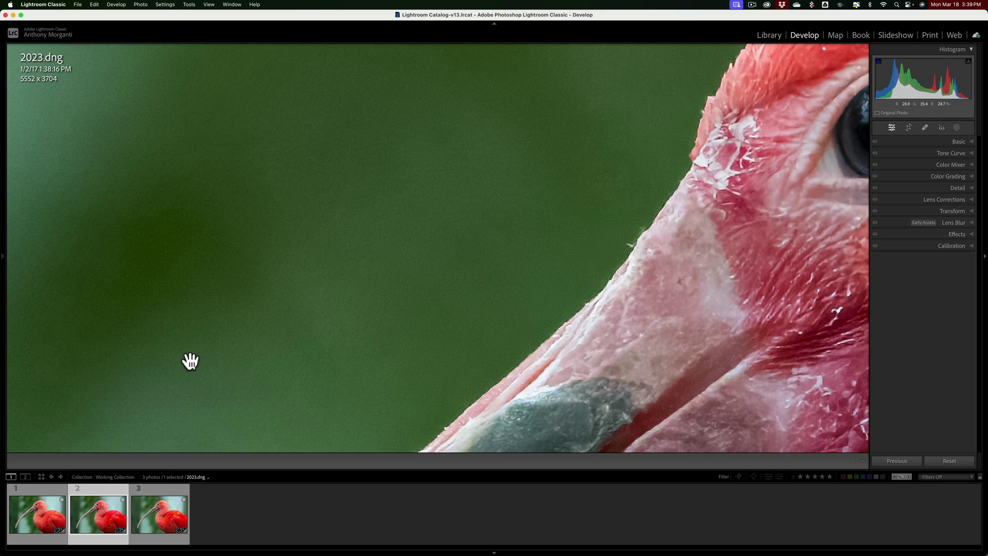
{"action": "left_click", "coordinate": [165, 517]}
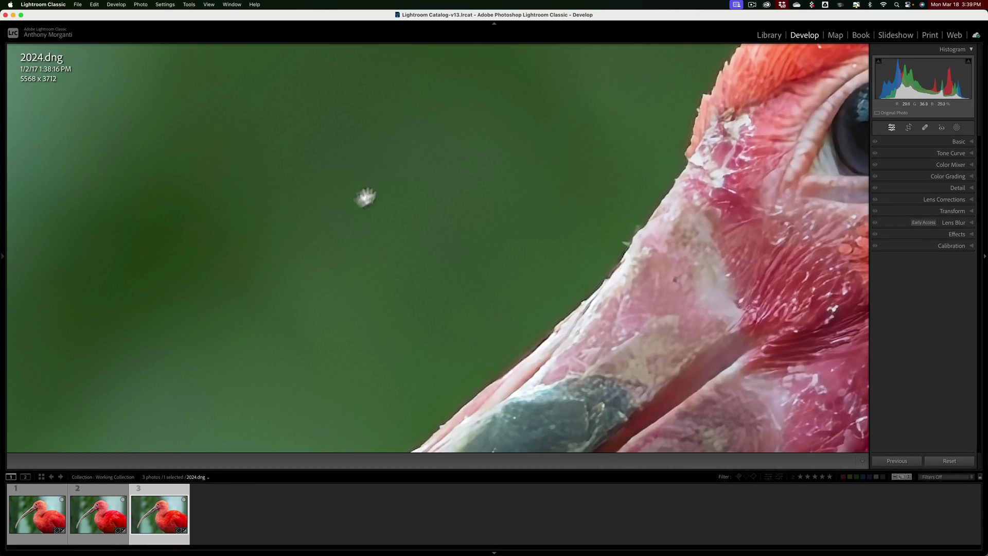
{"action": "left_click", "coordinate": [95, 507]}
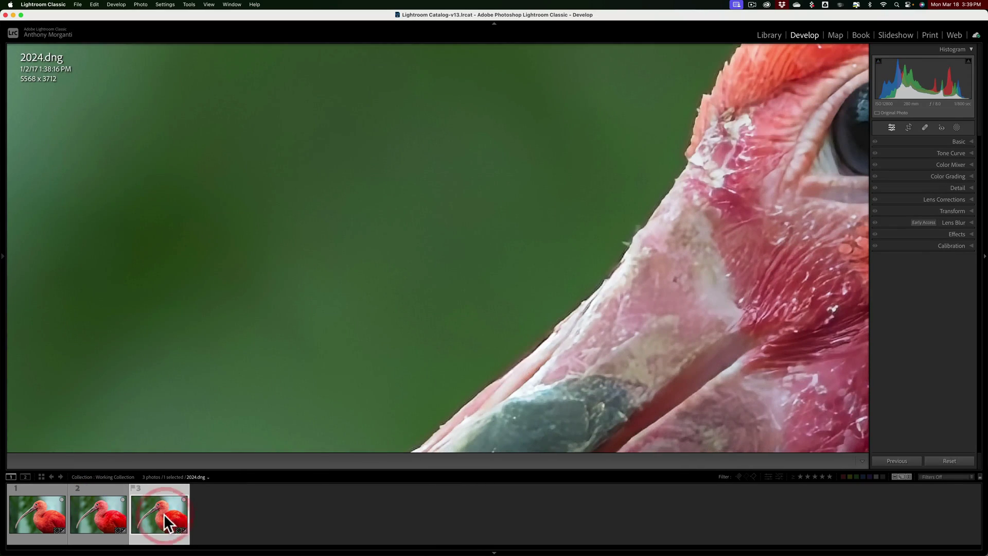
{"action": "left_click", "coordinate": [165, 517]}
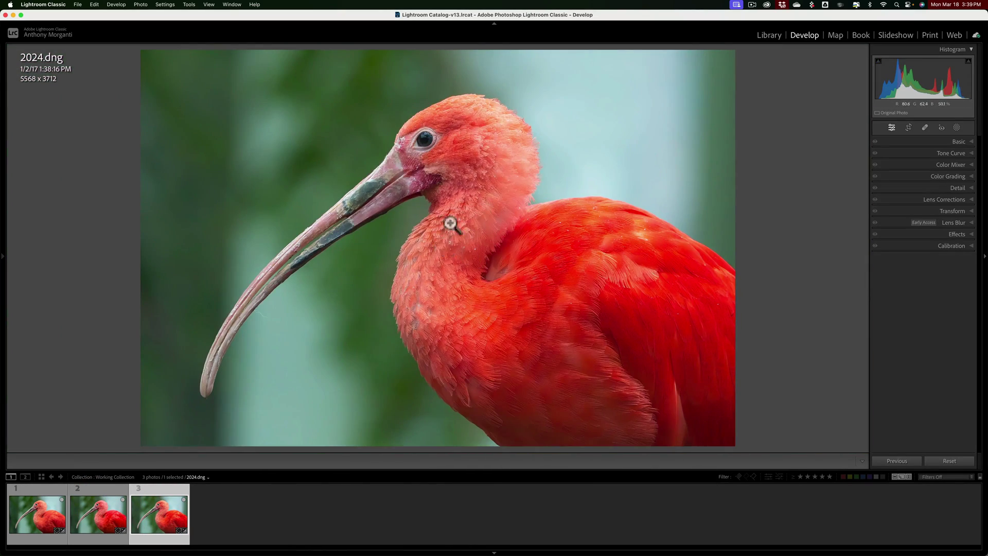
Compare the neck feathers at 100% on 2023.dng and 2024.dng, then fit the whole ibis
{"action": "left_click", "coordinate": [443, 224]}
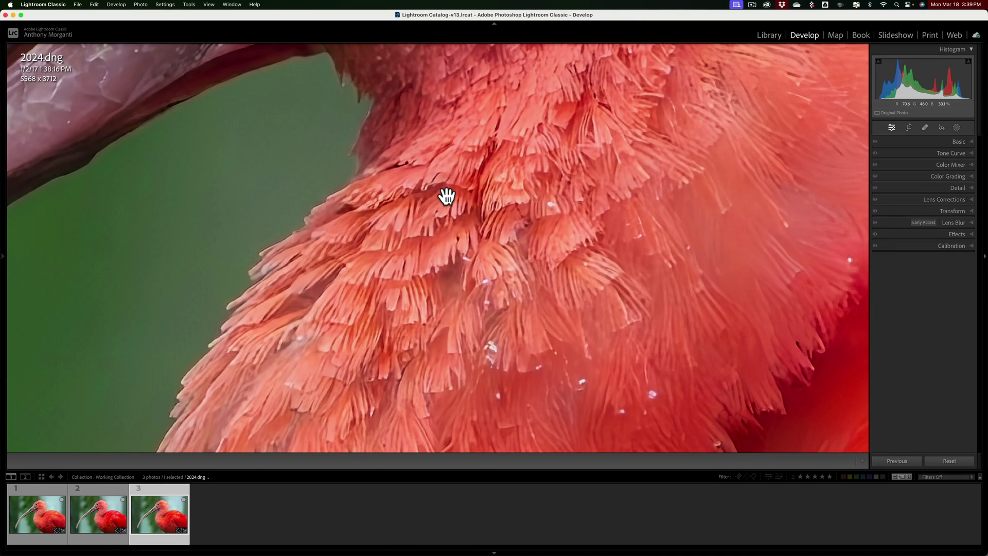
{"action": "left_click", "coordinate": [92, 517]}
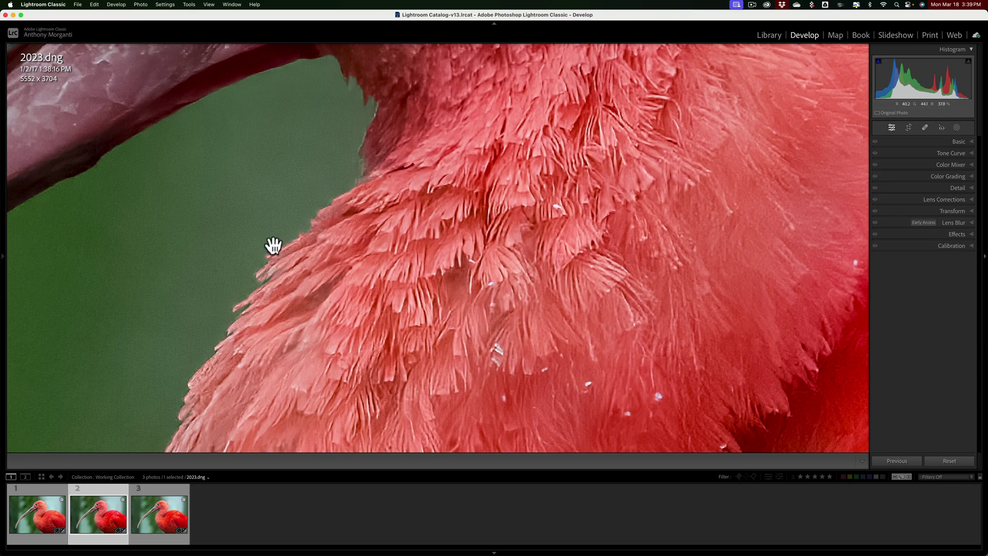
{"action": "left_click", "coordinate": [148, 520]}
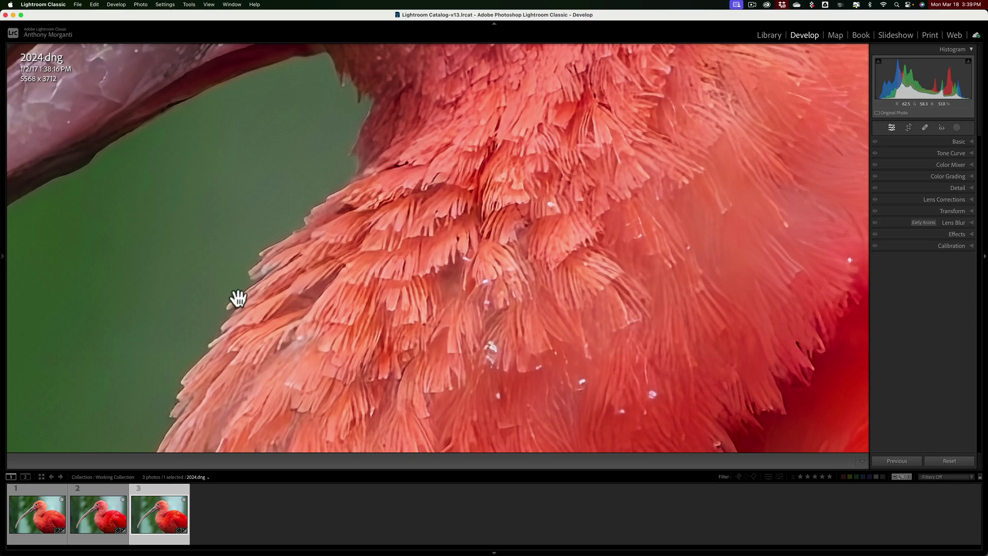
{"action": "left_click", "coordinate": [480, 172]}
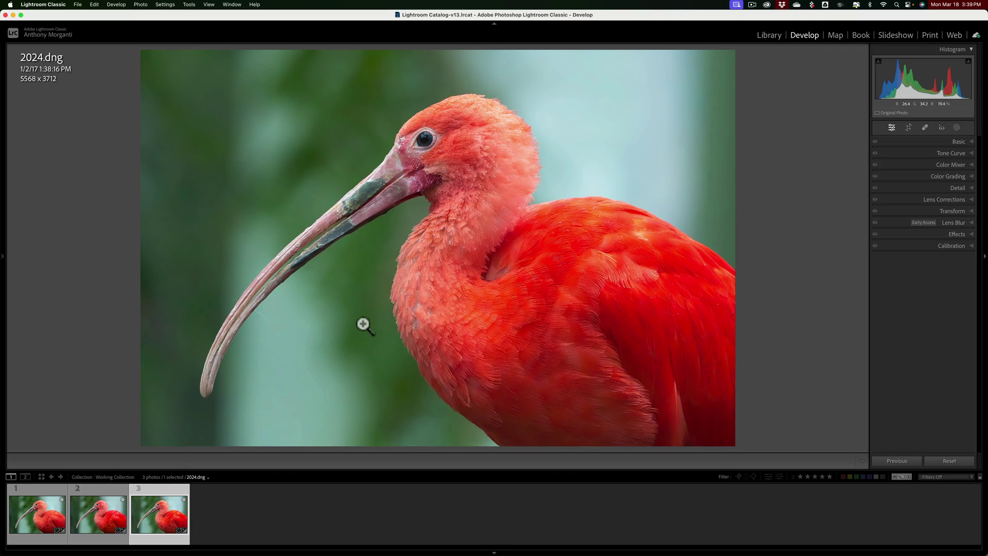
Step through 2023.dng back to the original raw _DSC4745.NEF in the filmstrip
{"action": "left_click", "coordinate": [87, 502]}
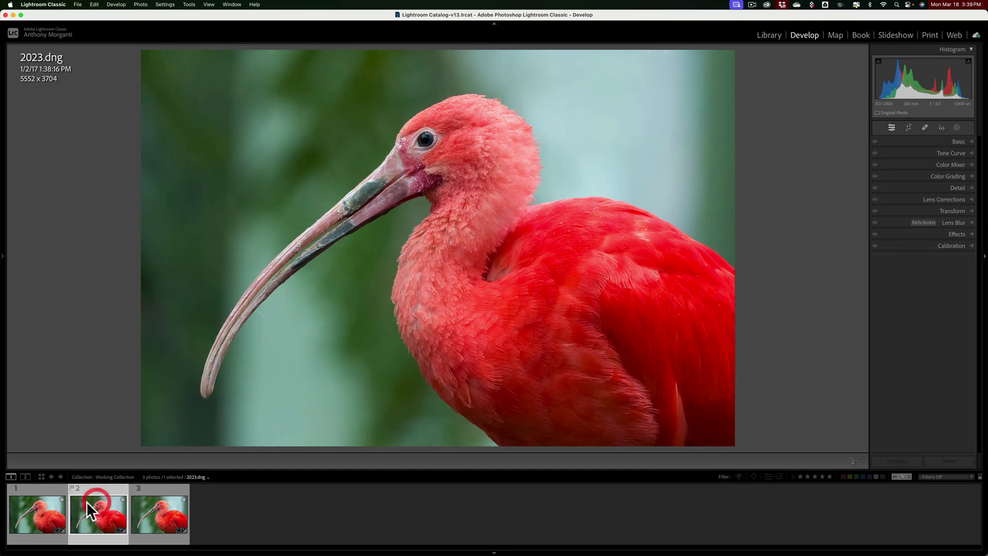
{"action": "left_click", "coordinate": [38, 504]}
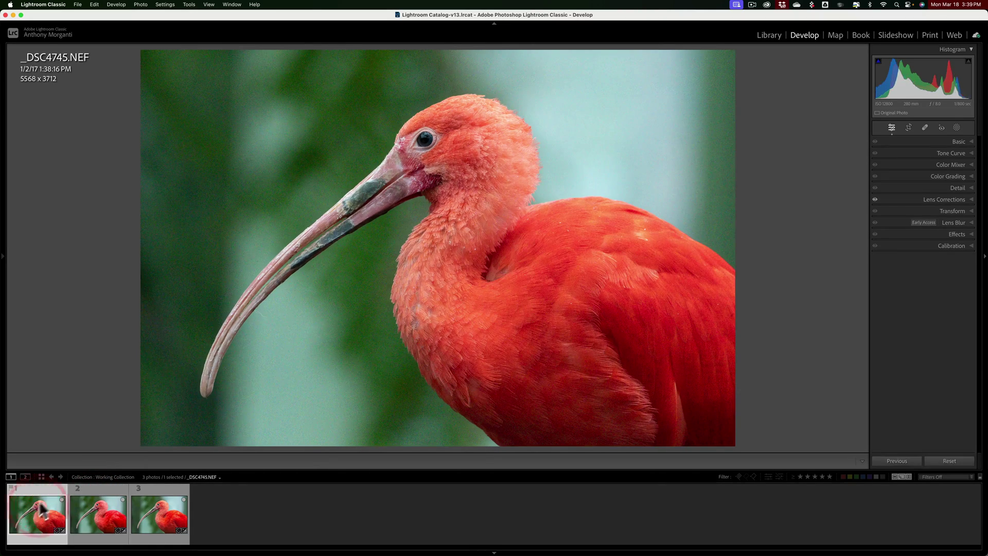